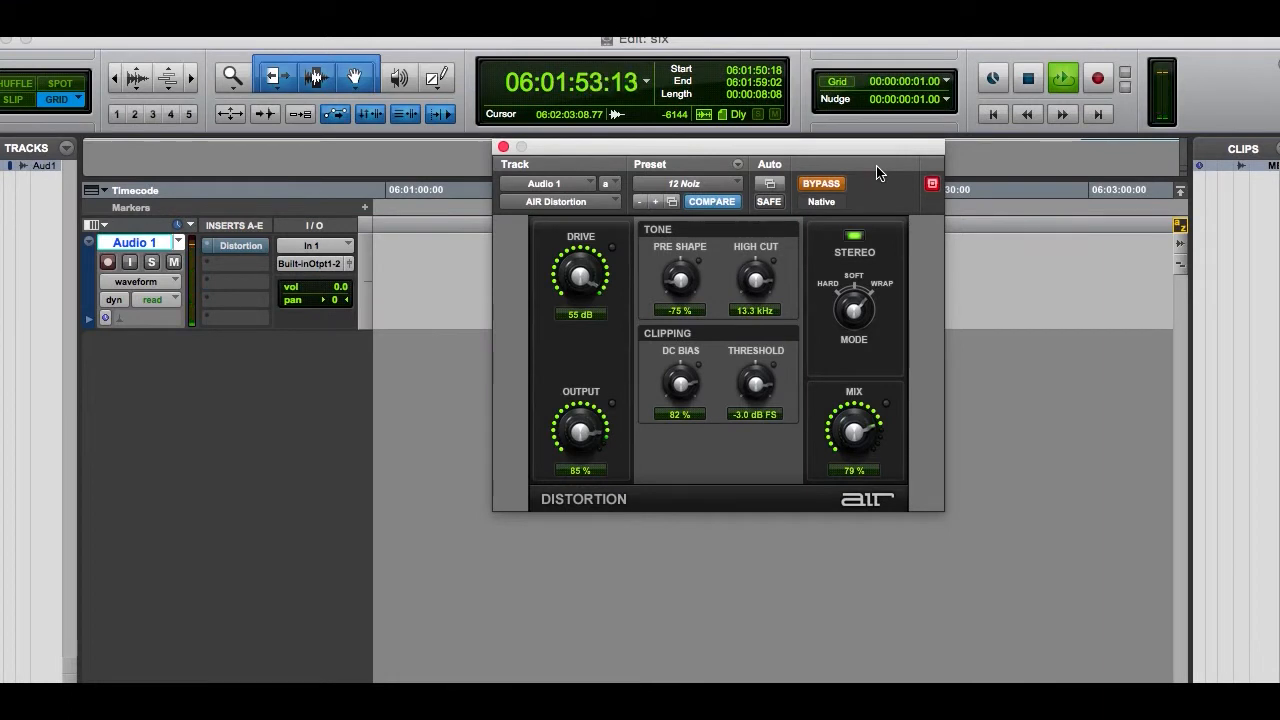
Audition the AIR Distortion and AIR Reverb effects on the Audio 1 track by disabling the bypass of each.
{"action": "left_click", "coordinate": [821, 183]}
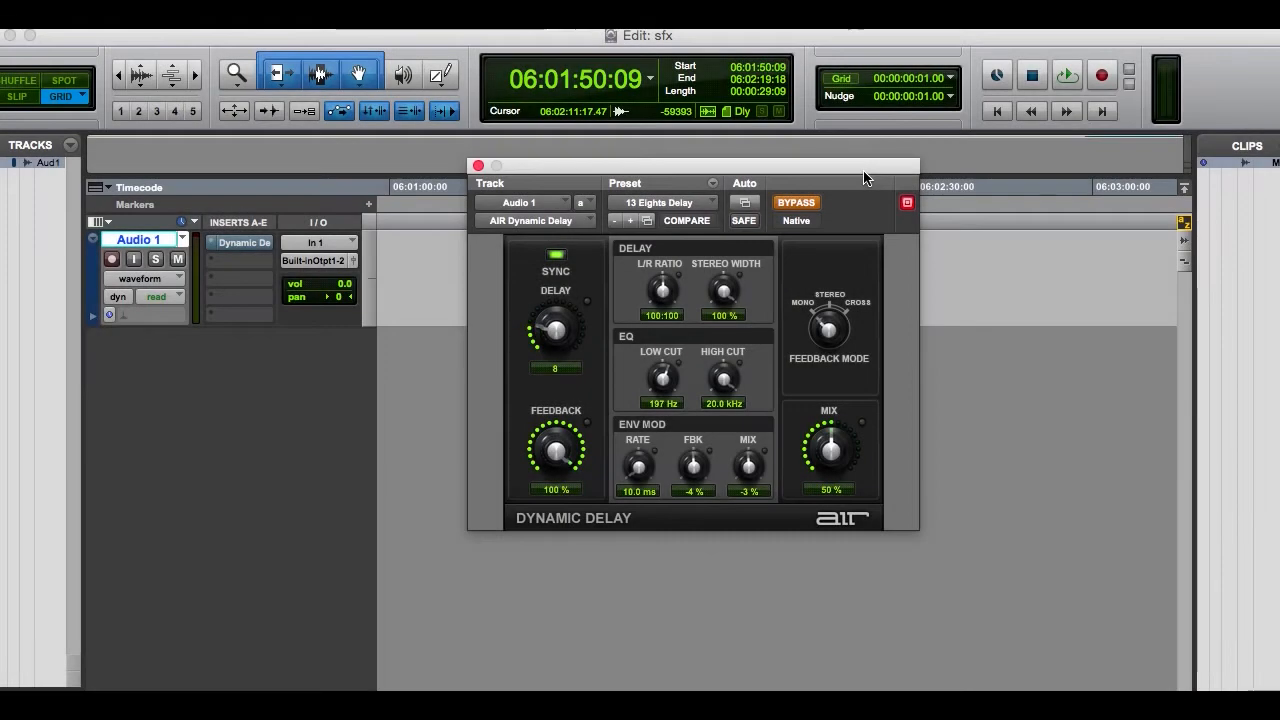
{"action": "key", "text": "space"}
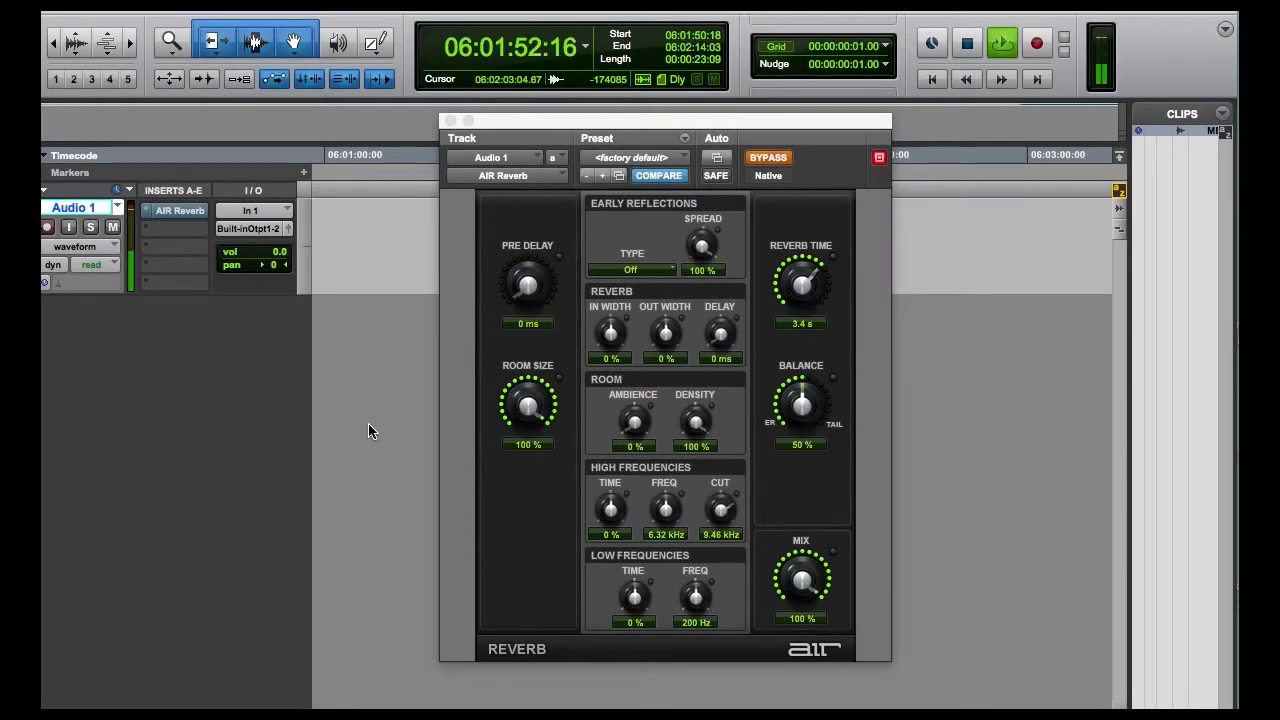
{"action": "left_click", "coordinate": [776, 158]}
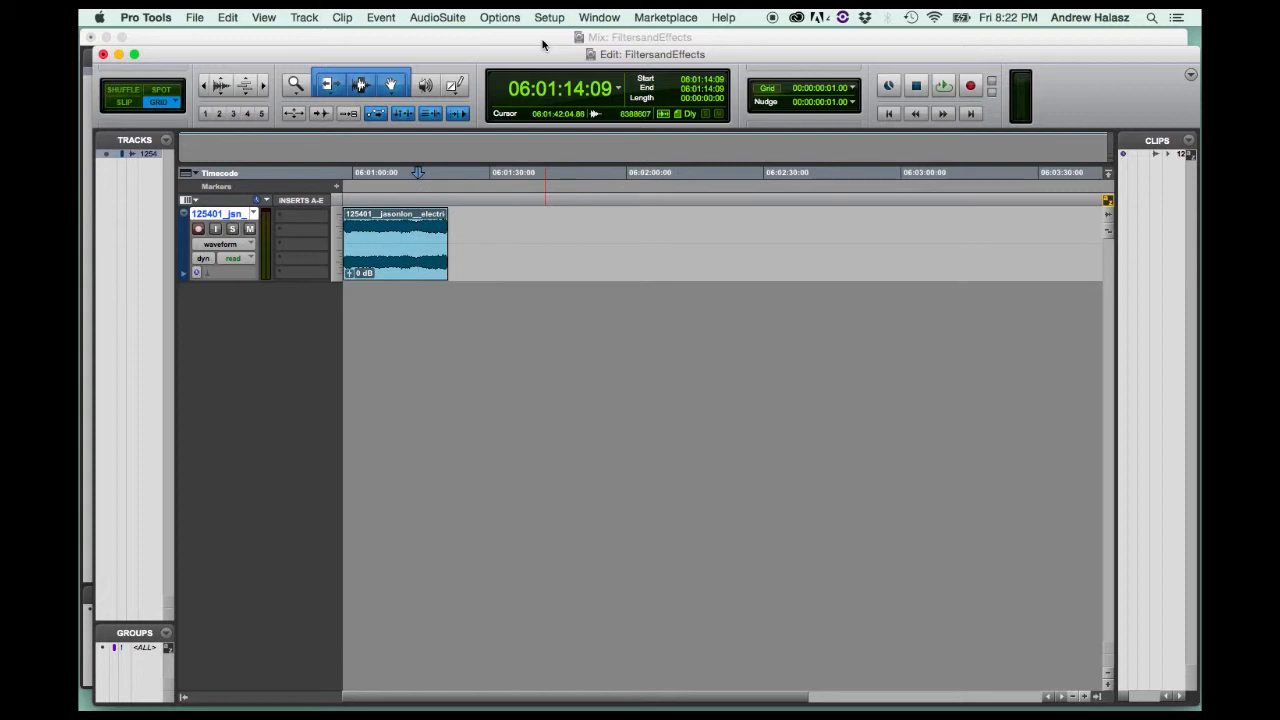
Browse the available AudioSuite effect categories, including Pitch Shift, Reverb, Delay and Harmonic.
{"action": "left_click", "coordinate": [452, 22]}
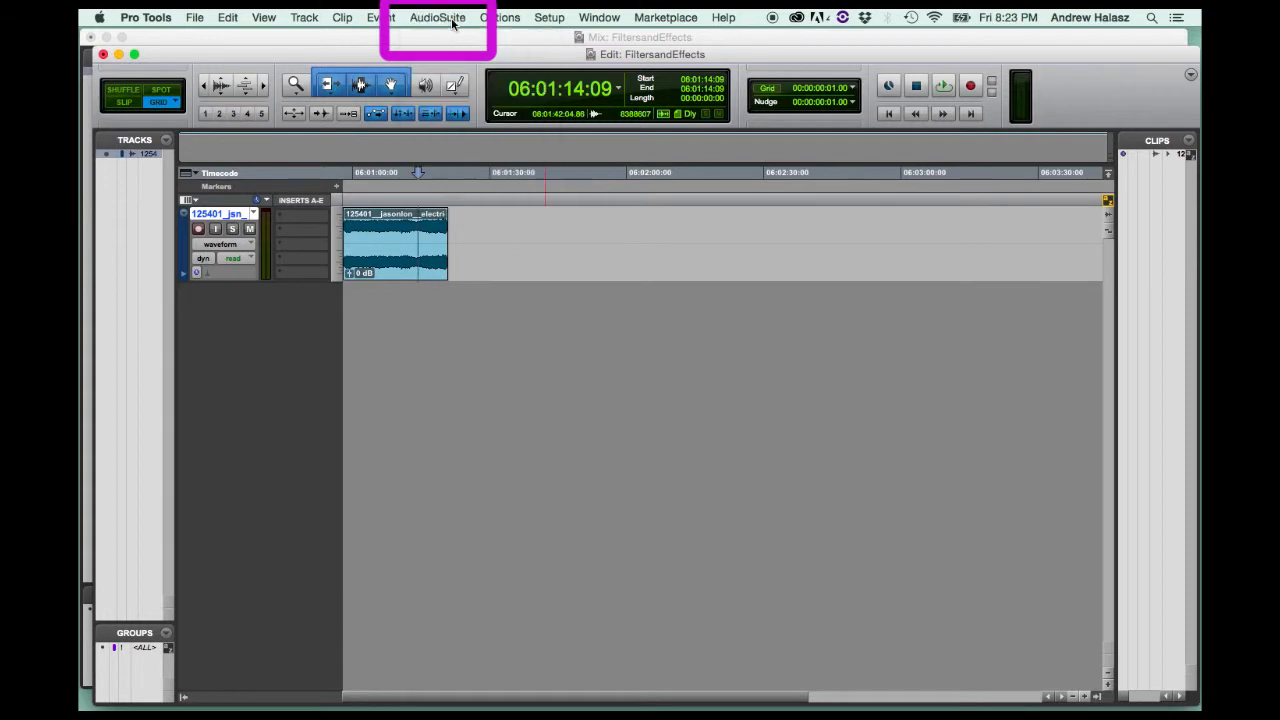
{"action": "left_click", "coordinate": [296, 218]}
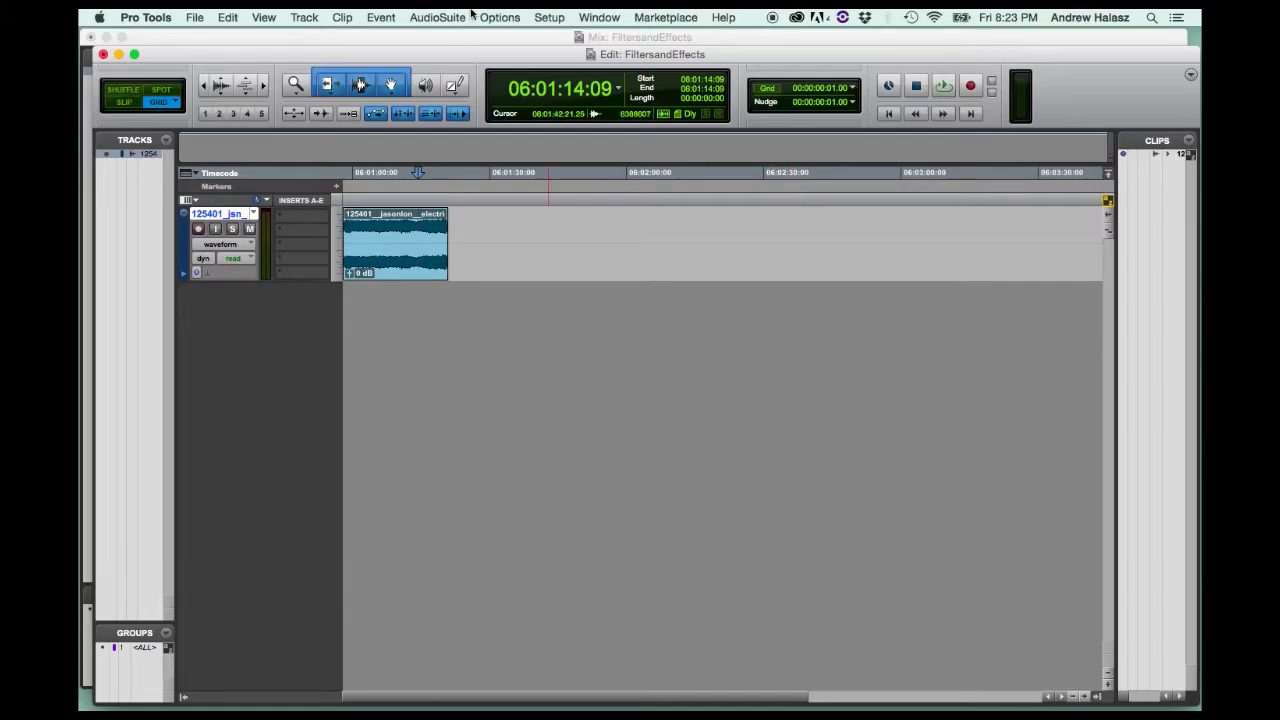
{"action": "left_click", "coordinate": [458, 16]}
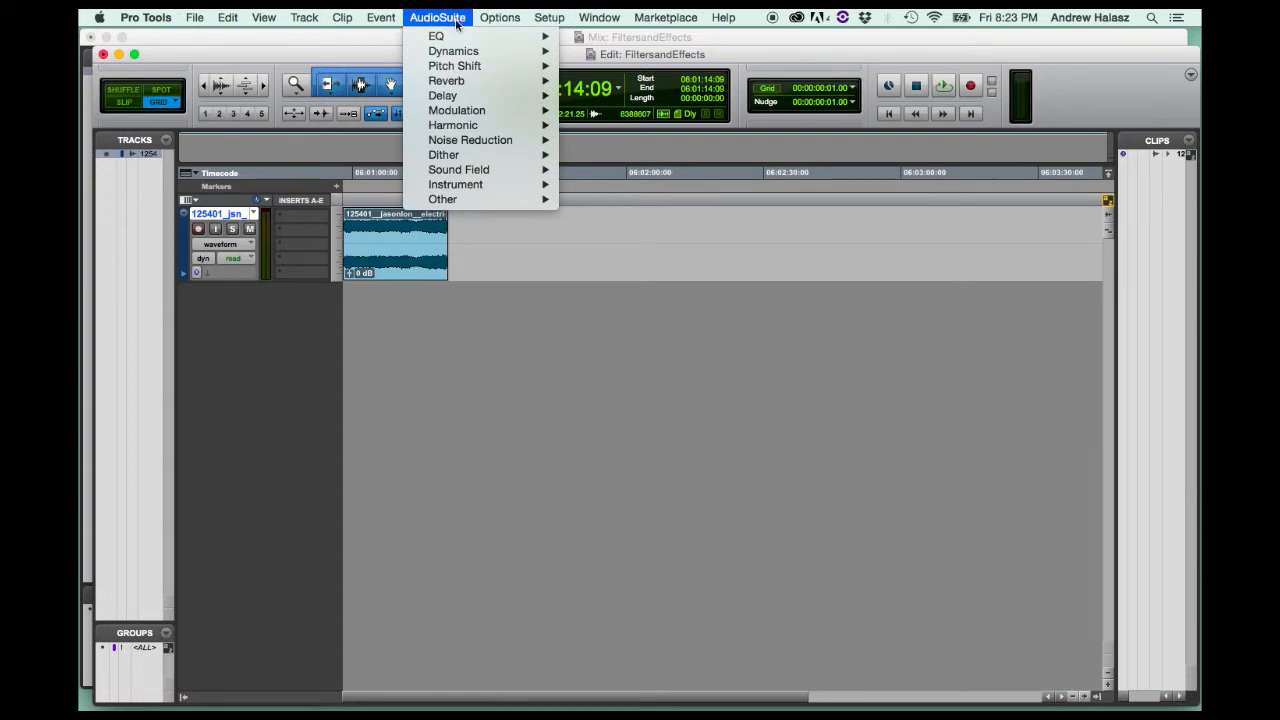
{"action": "mouse_move", "coordinate": [511, 68]}
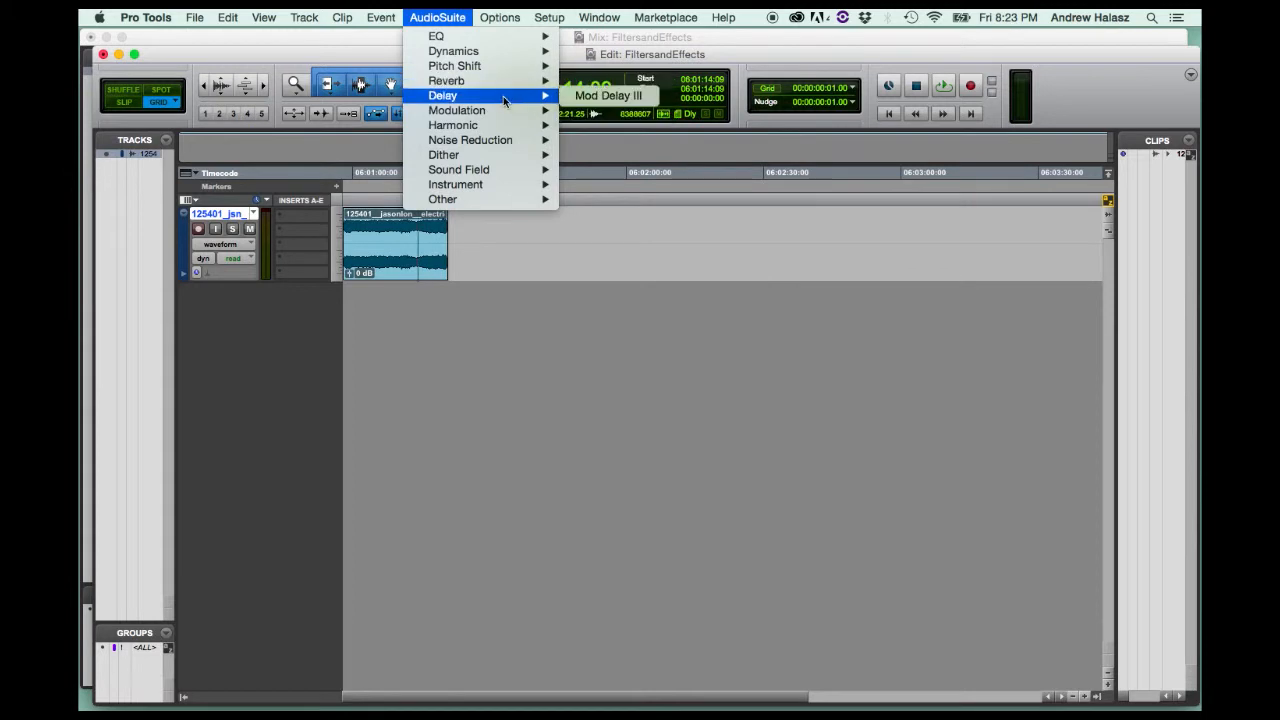
{"action": "mouse_move", "coordinate": [527, 139]}
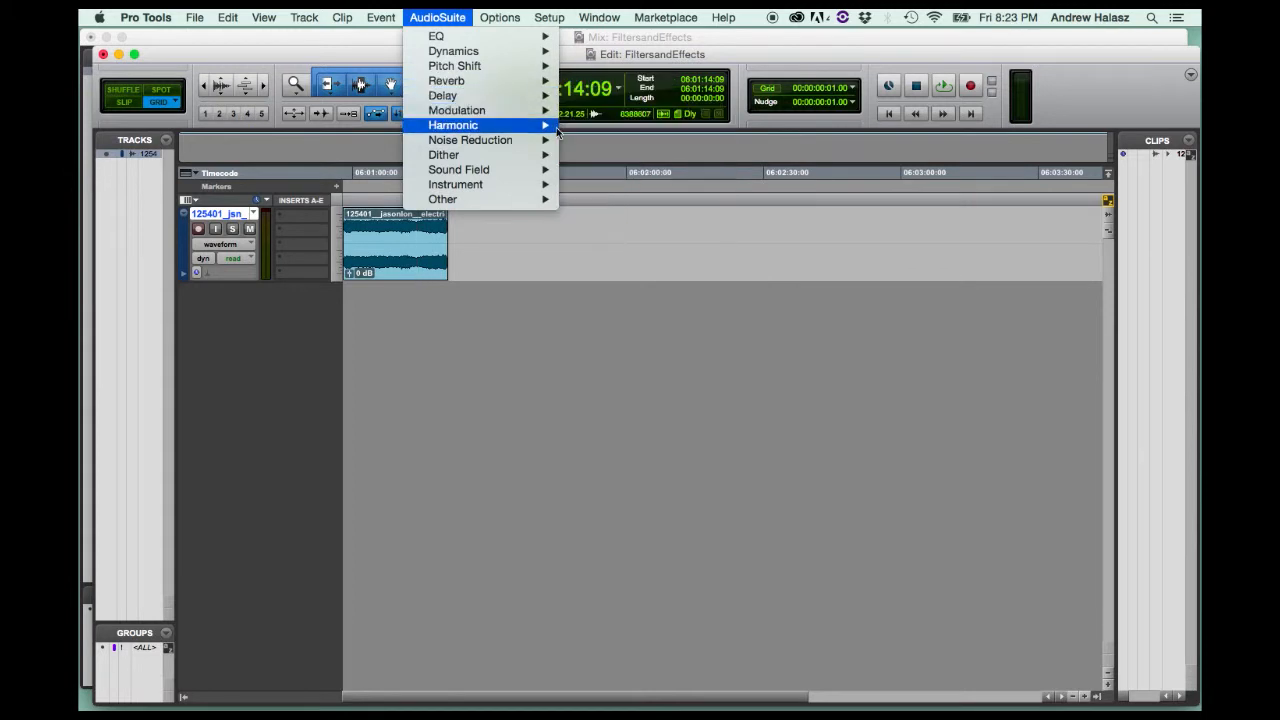
{"action": "mouse_move", "coordinate": [476, 82]}
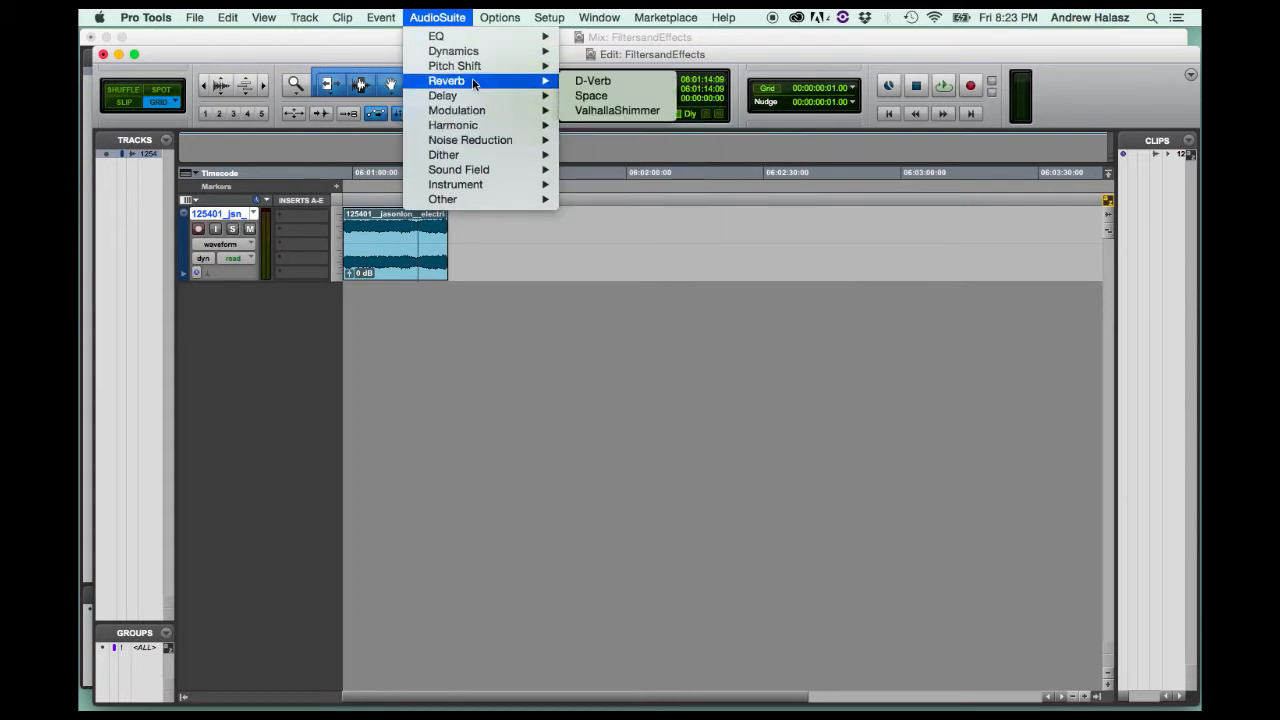
{"action": "mouse_move", "coordinate": [493, 115]}
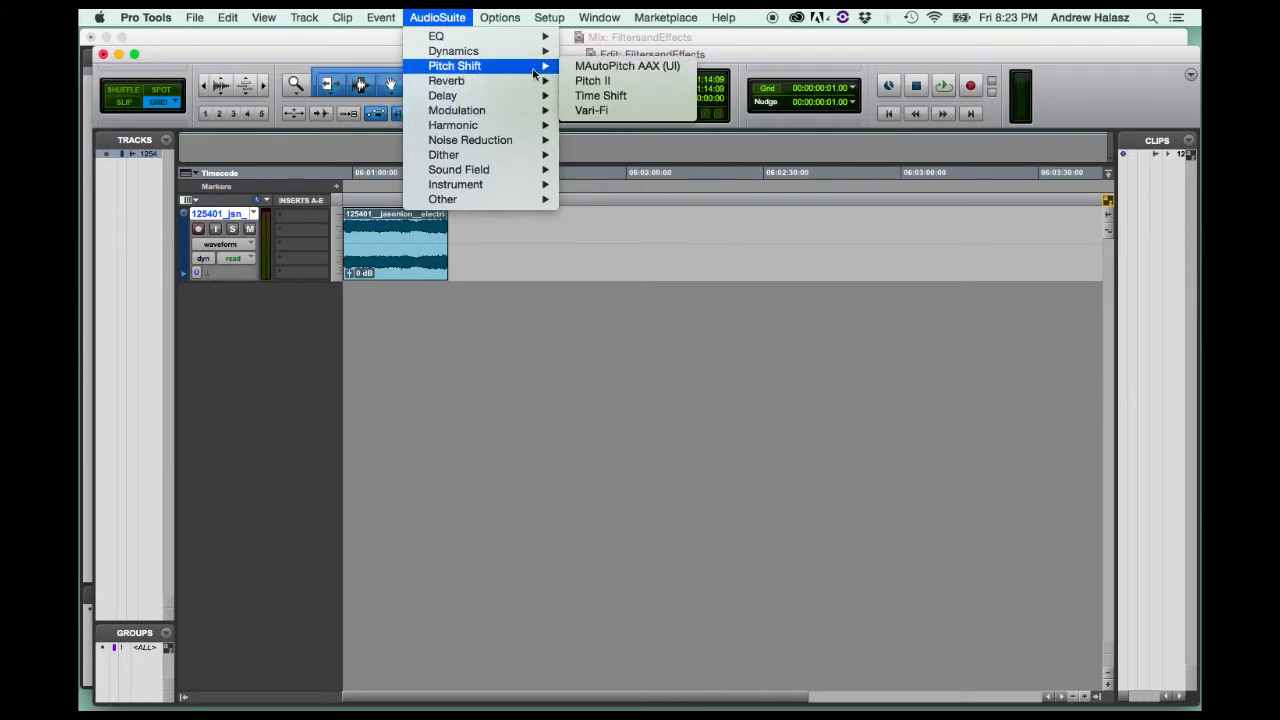
{"action": "left_click", "coordinate": [560, 343]}
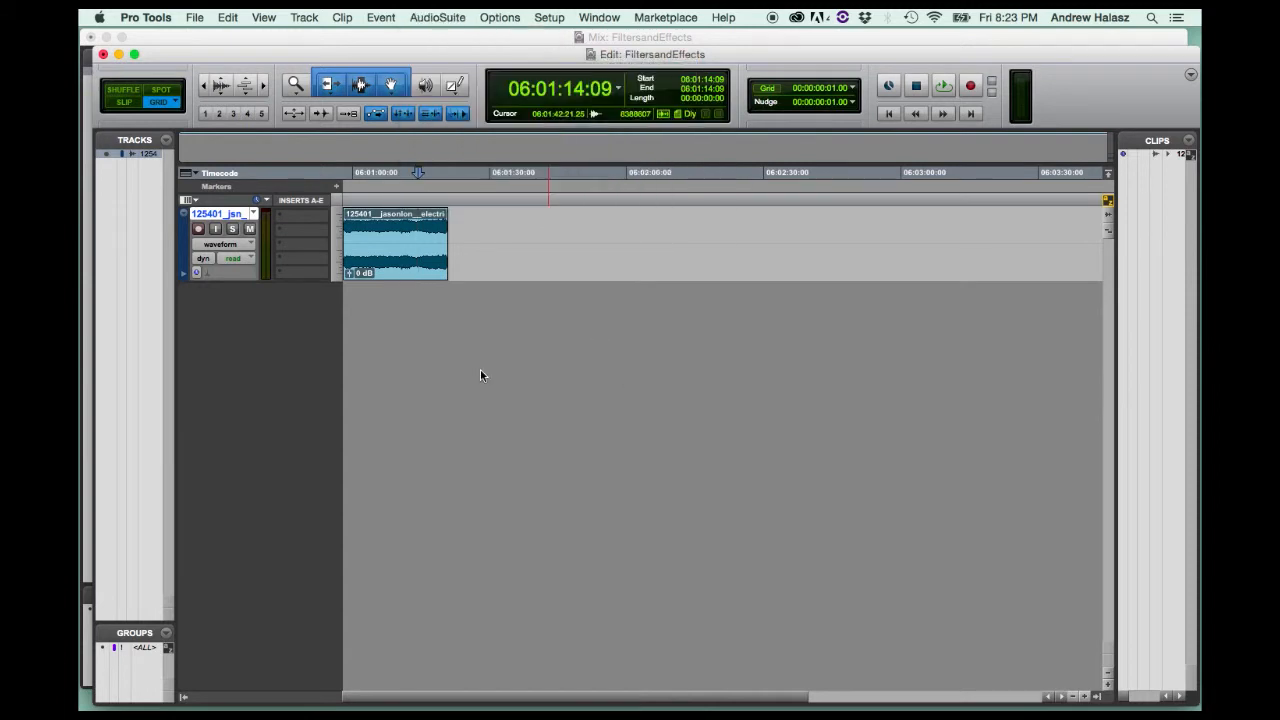
Select the electric-motor-whir clip on the track and open the AudioSuite Pitch II processor for it.
{"action": "left_click", "coordinate": [409, 274]}
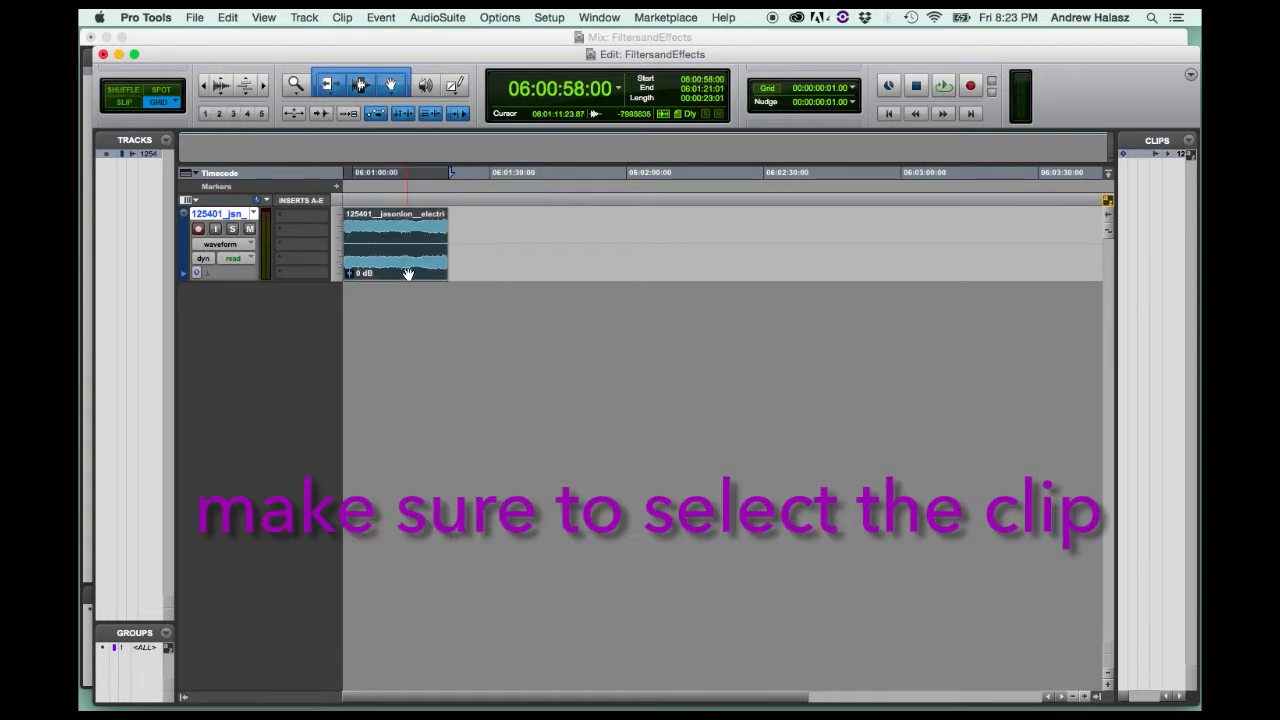
{"action": "left_click", "coordinate": [440, 14]}
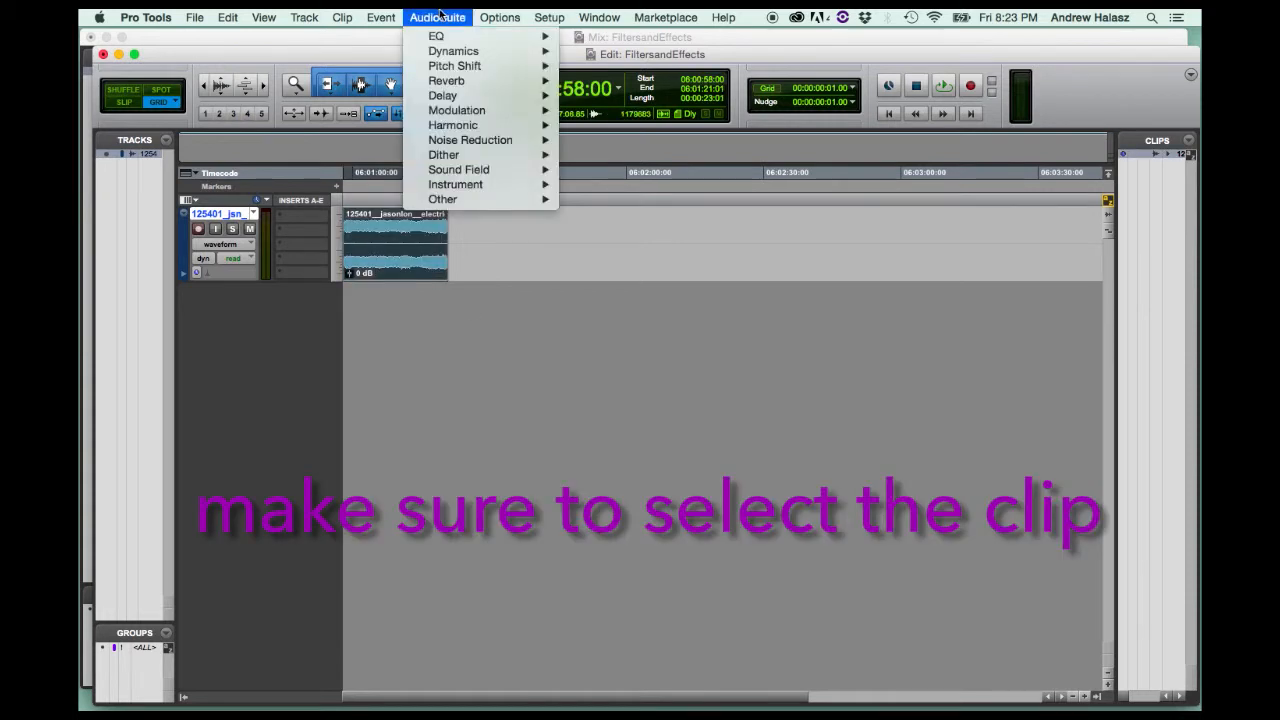
{"action": "mouse_move", "coordinate": [439, 66]}
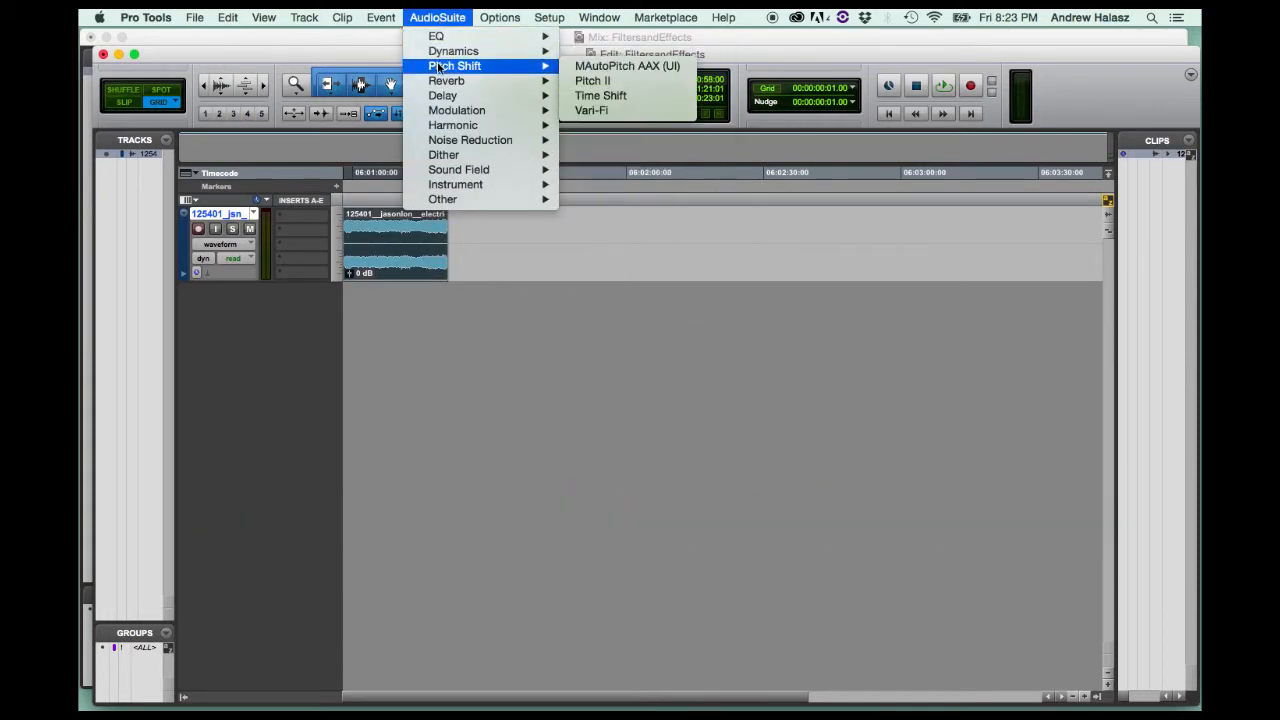
{"action": "left_click", "coordinate": [587, 81]}
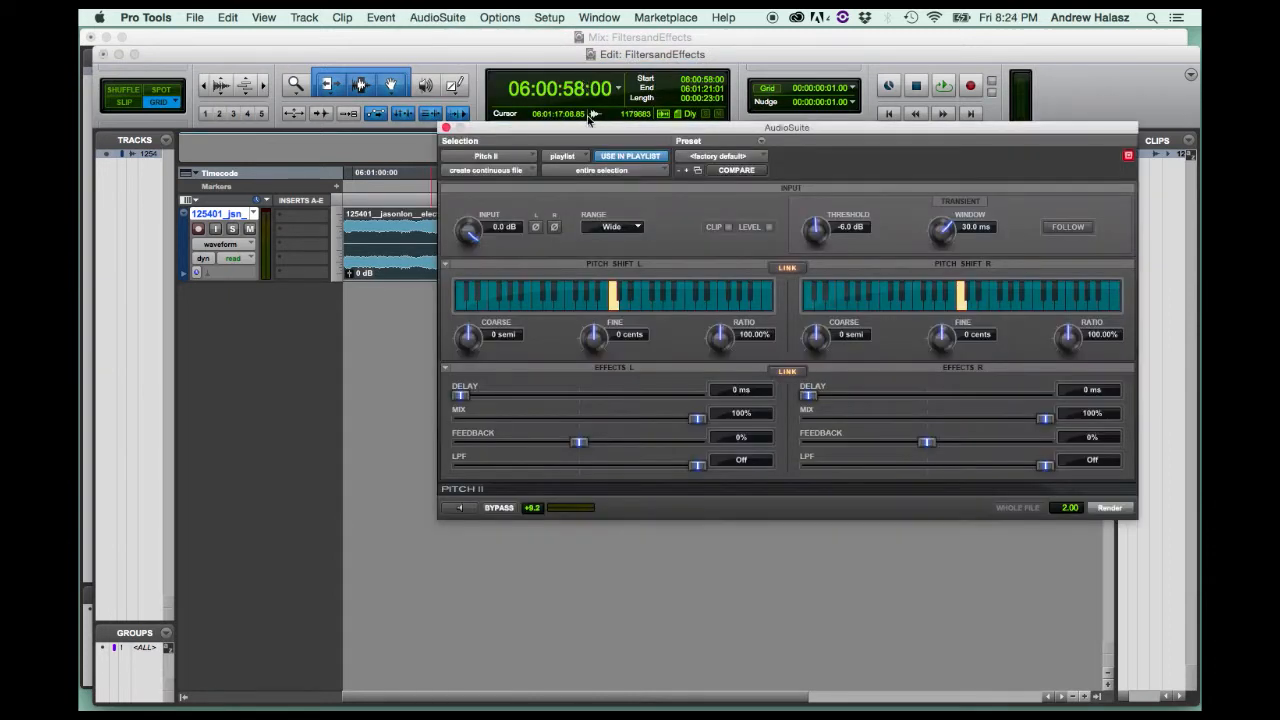
{"action": "mouse_move", "coordinate": [588, 126]}
{"action": "left_mouse_down"}
{"action": "mouse_move", "coordinate": [680, 48]}
{"action": "mouse_move", "coordinate": [618, 46]}
{"action": "left_mouse_up"}
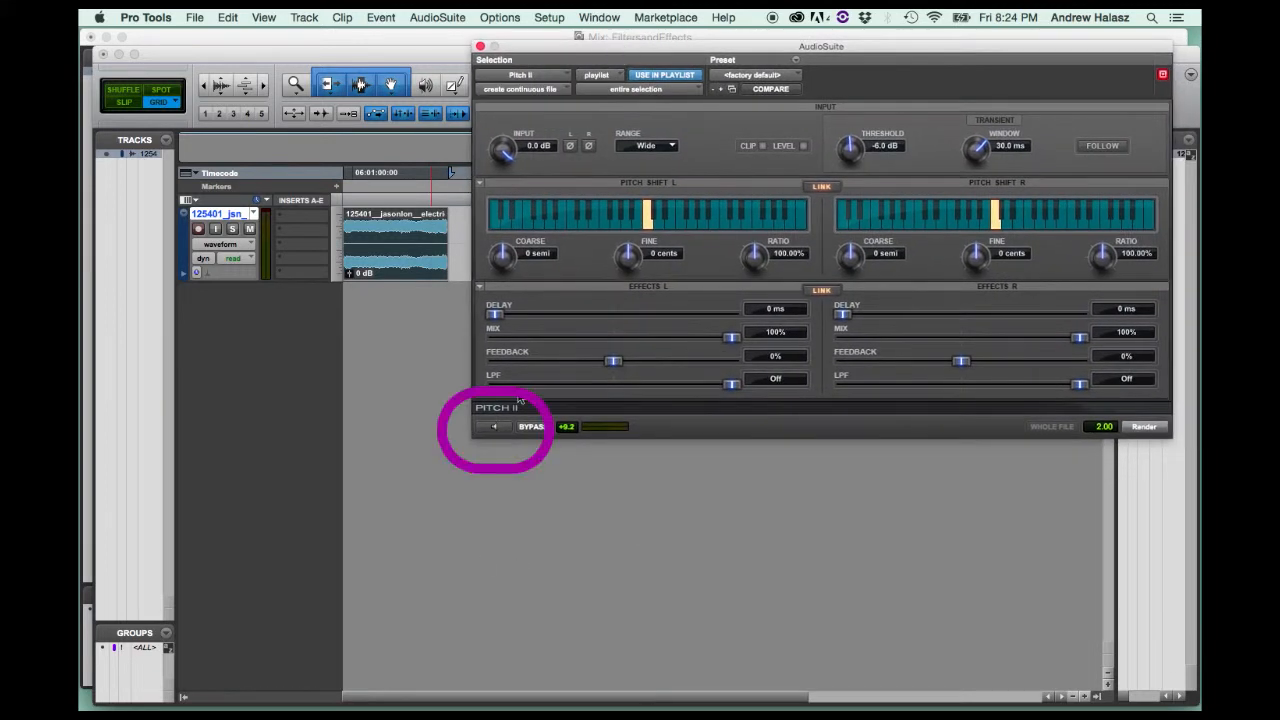
Preview the clip while setting the linked coarse pitch shift to -8 semitones, and render the effect into the clip.
{"action": "left_click", "coordinate": [494, 427]}
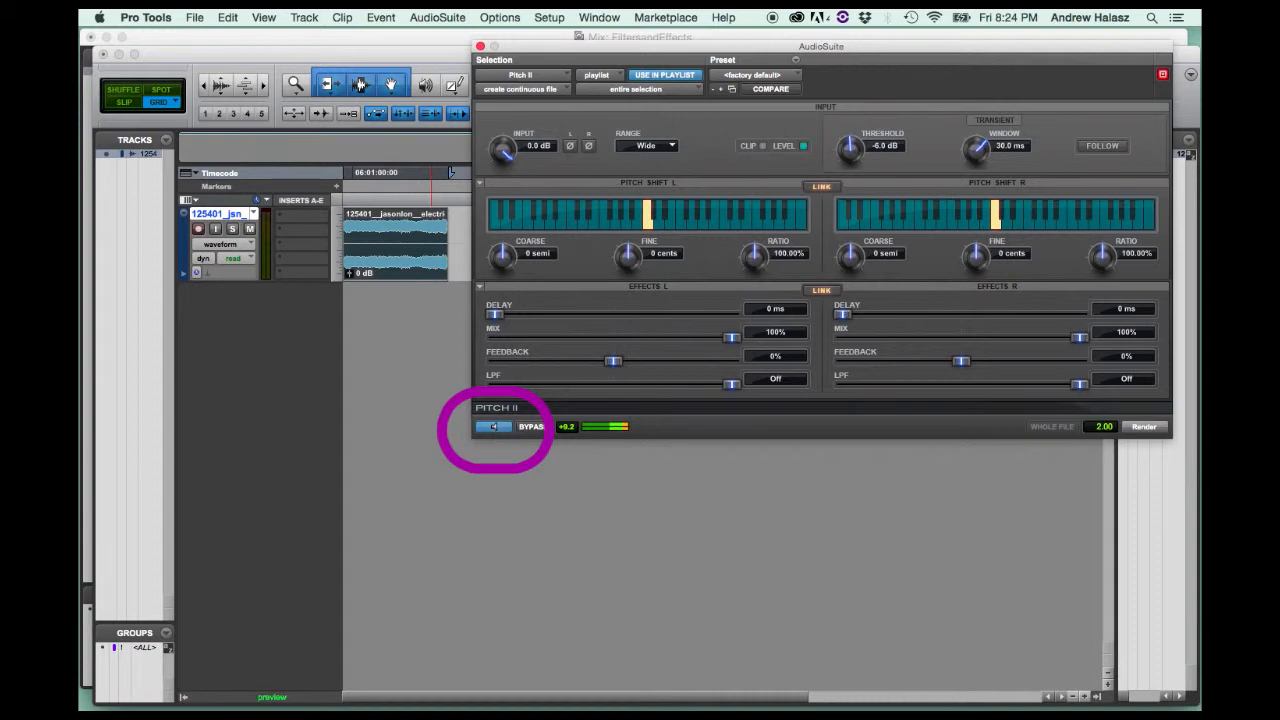
{"action": "left_click_drag", "start_coordinate": [501, 258], "coordinate": [488, 313]}
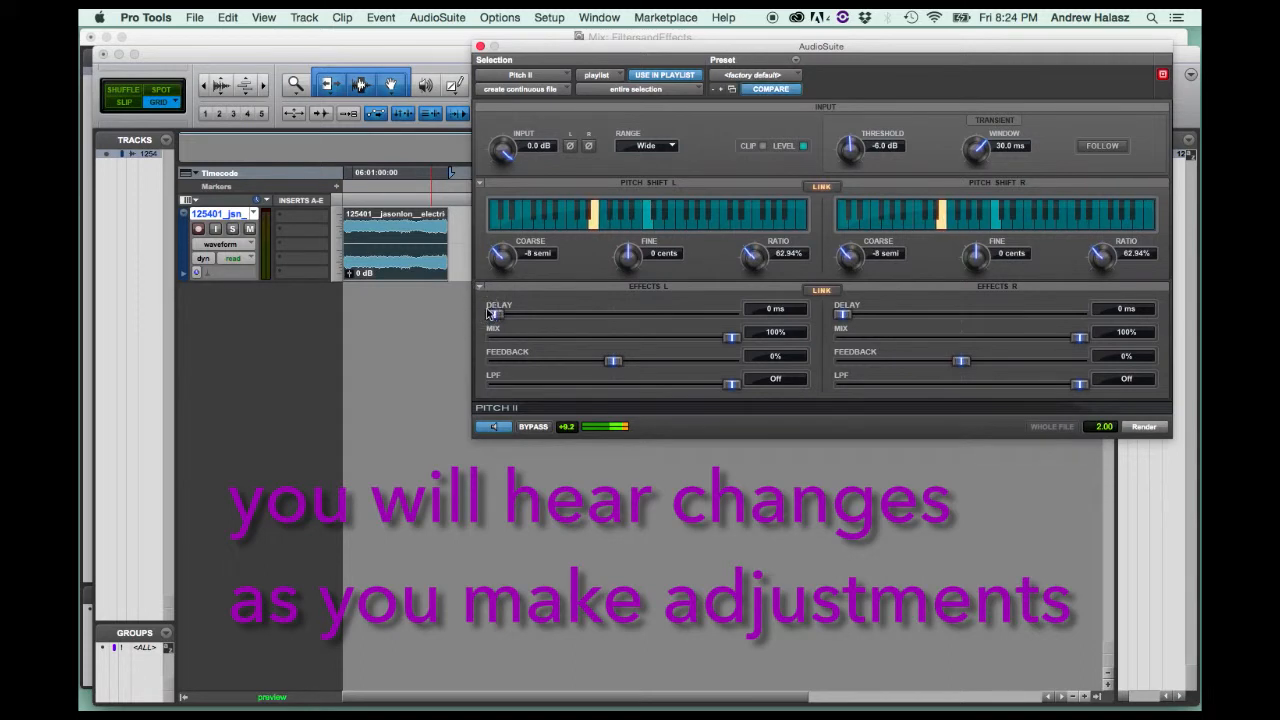
{"action": "left_click", "coordinate": [506, 430]}
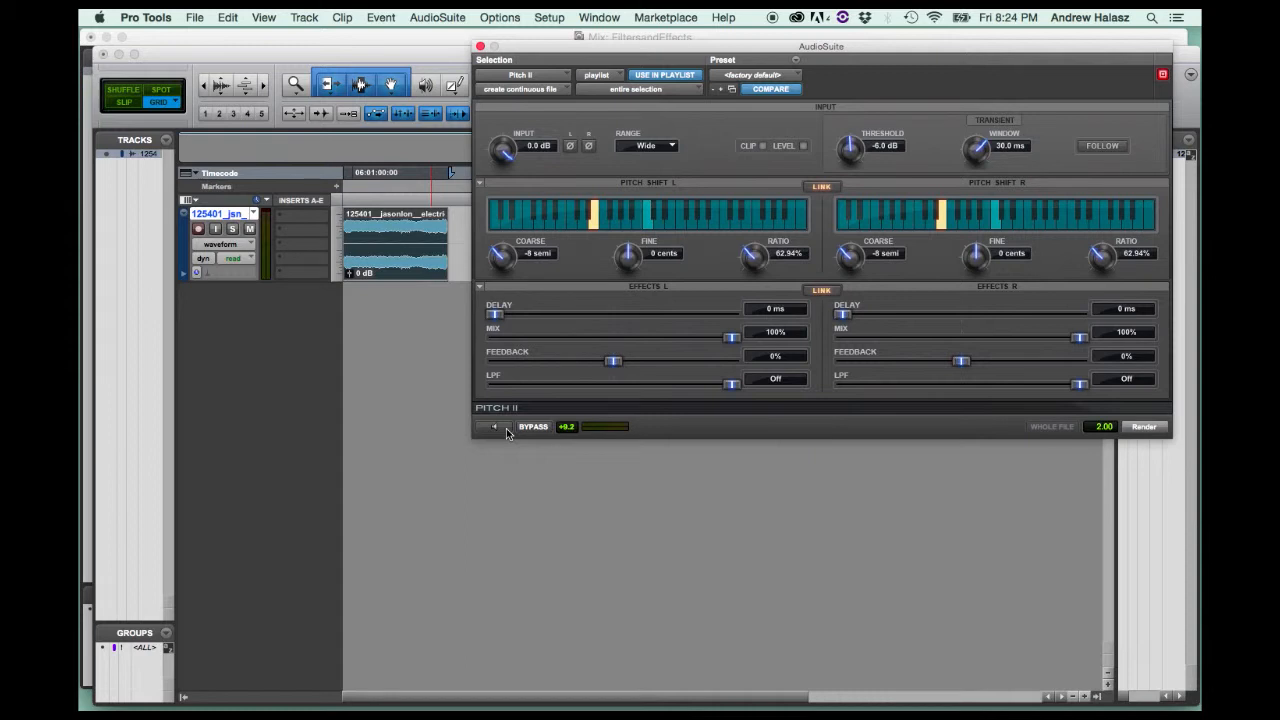
{"action": "left_click", "coordinate": [1145, 428]}
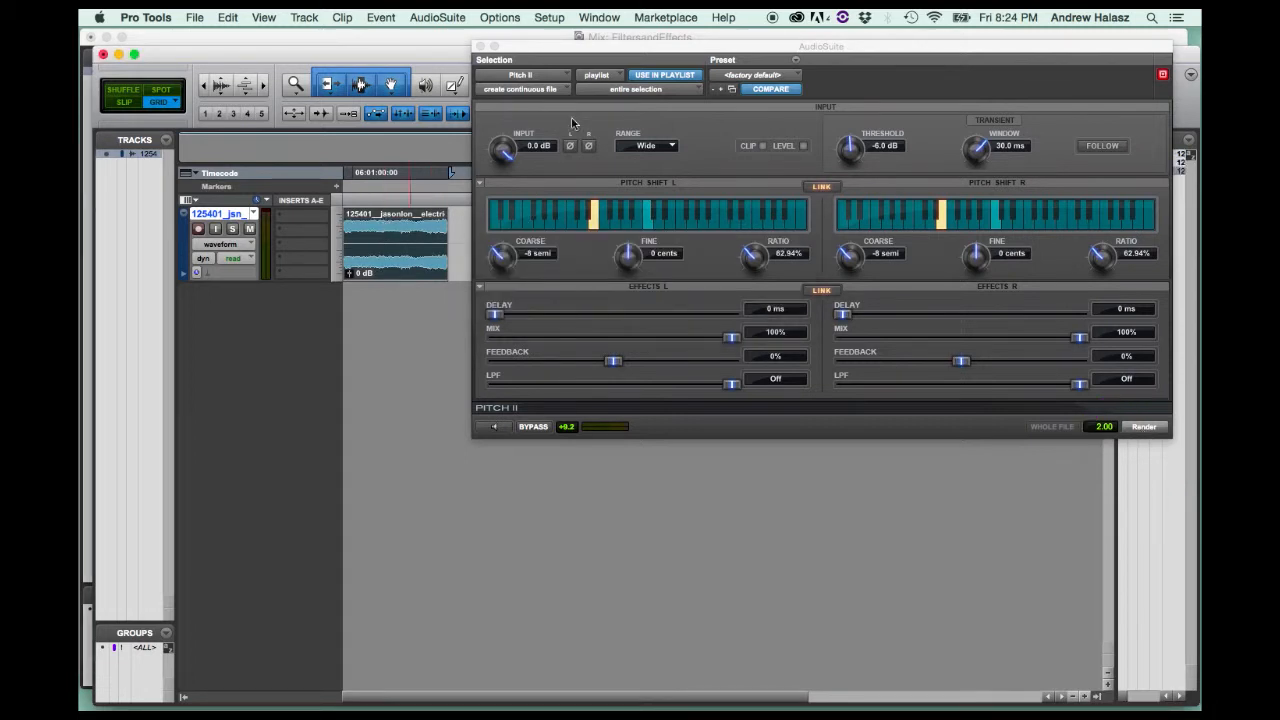
Uncover the timeline and zoom in horizontally to examine the name of the rendered clip on the track.
{"action": "left_click_drag", "start_coordinate": [608, 47], "coordinate": [507, 361]}
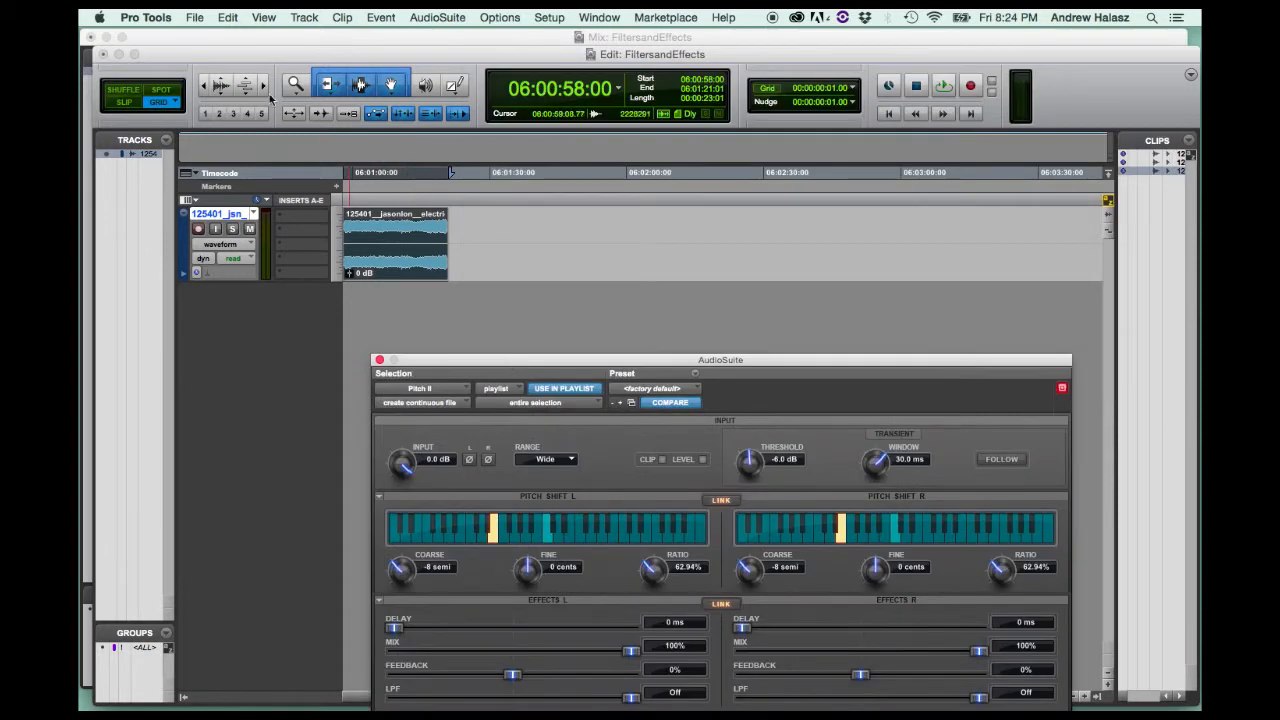
{"action": "left_click", "coordinate": [265, 87]}
{"action": "left_click", "coordinate": [265, 87]}
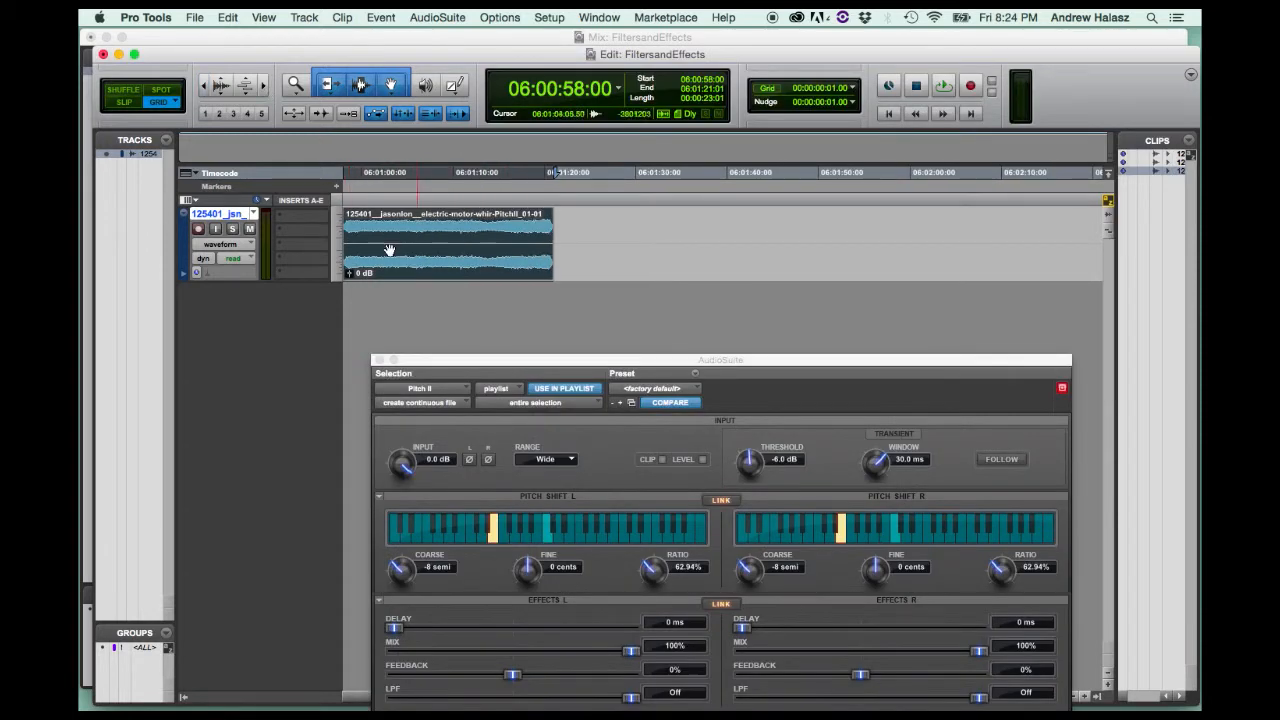
{"action": "left_click", "coordinate": [265, 87]}
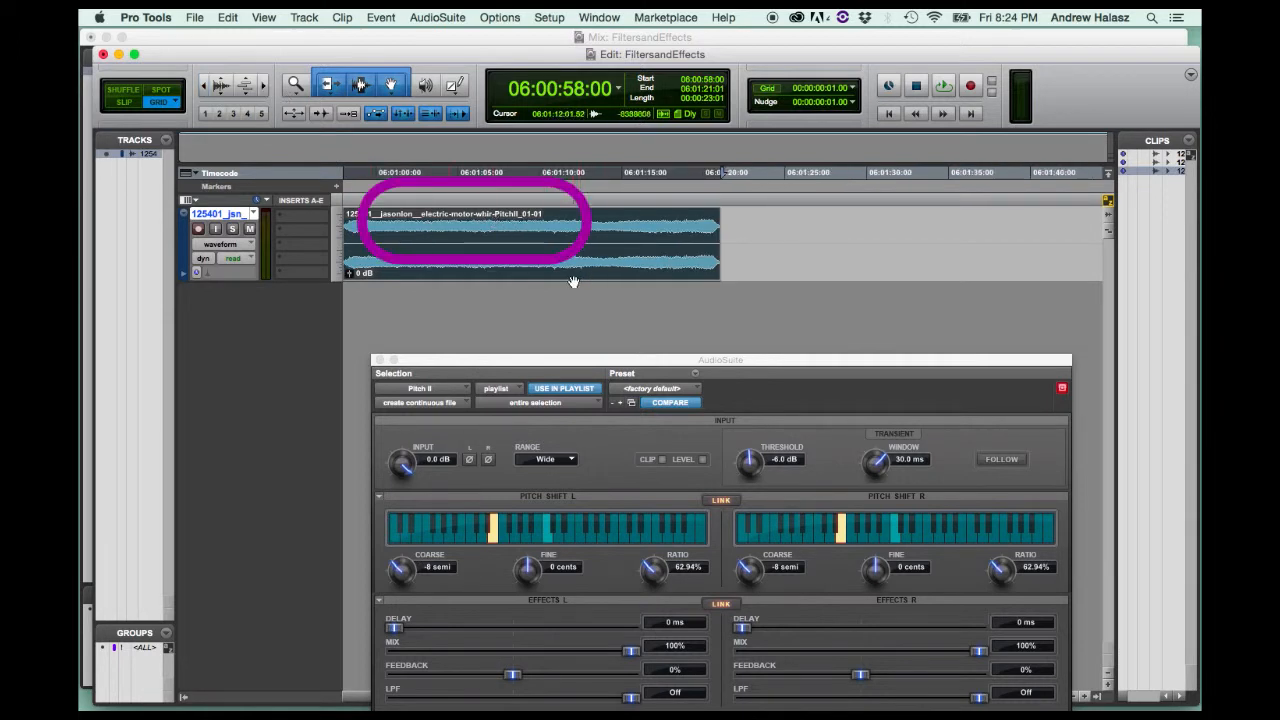
Widen the Clips list, select the rendered Pitch II clip in it, and close the AudioSuite window.
{"action": "left_click_drag", "start_coordinate": [1115, 262], "coordinate": [973, 237]}
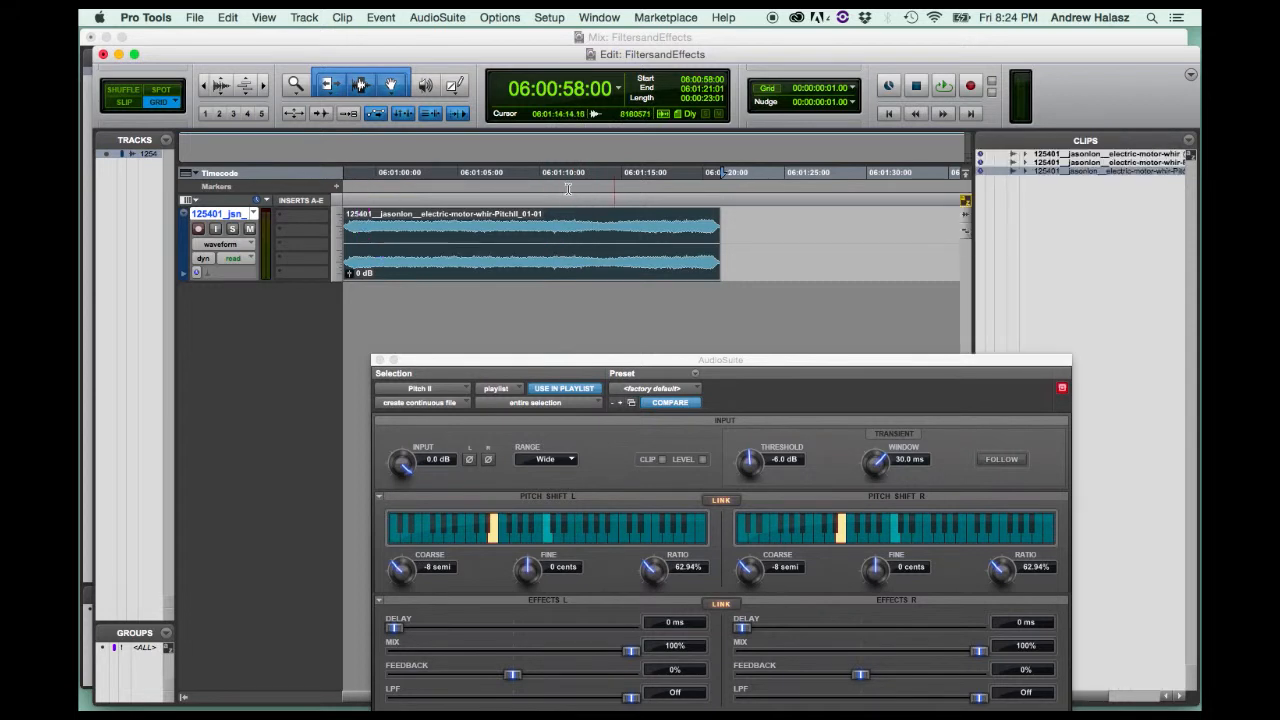
{"action": "left_click", "coordinate": [1078, 163]}
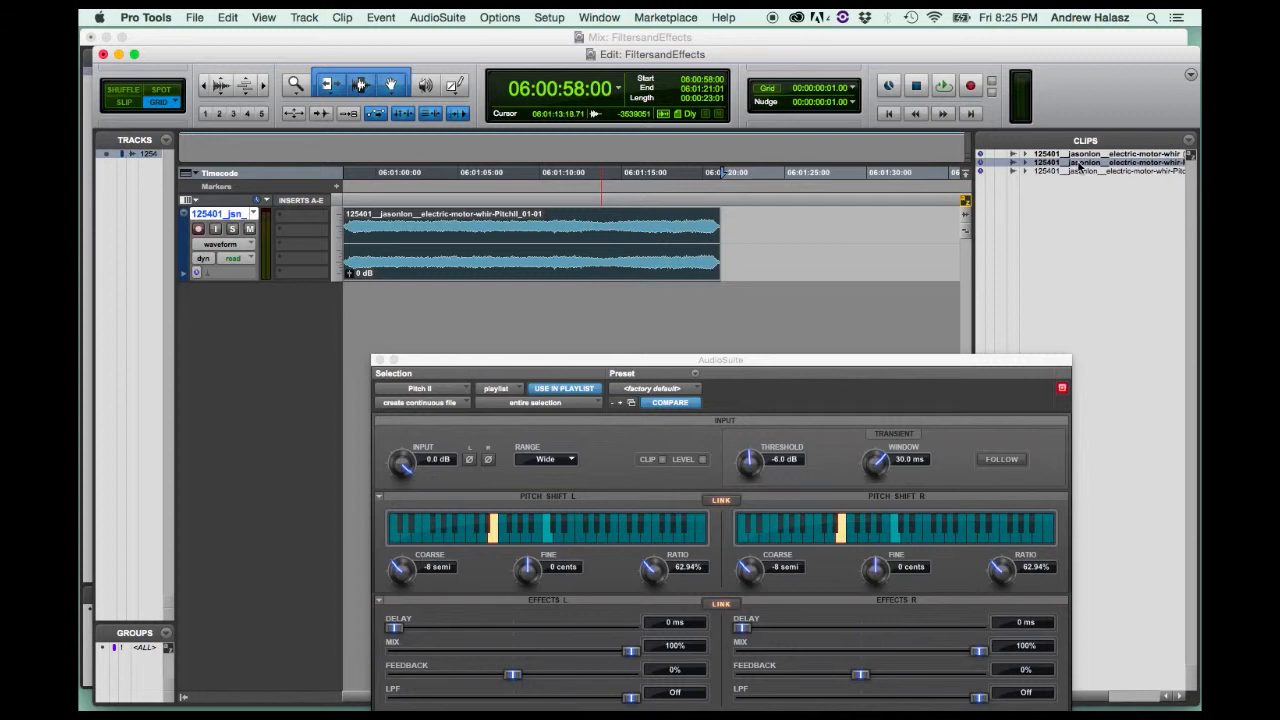
{"action": "left_click", "coordinate": [1079, 171]}
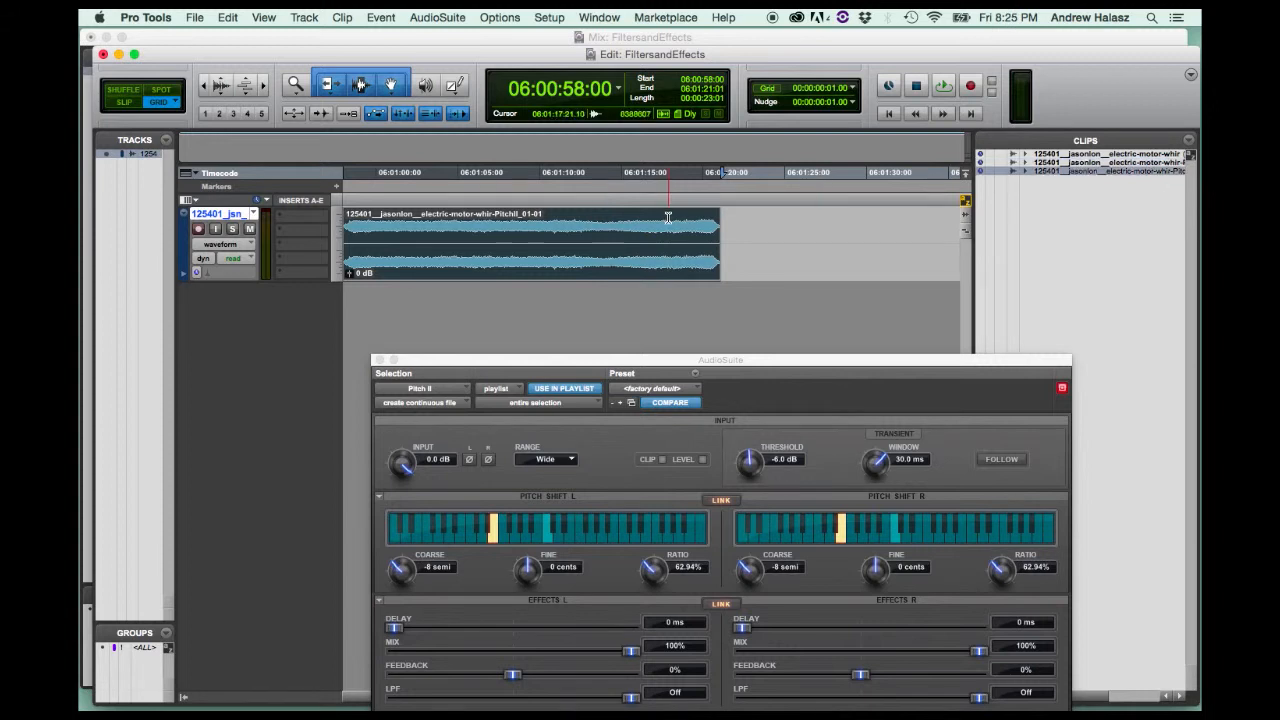
{"action": "left_click_drag", "start_coordinate": [469, 361], "coordinate": [463, 313]}
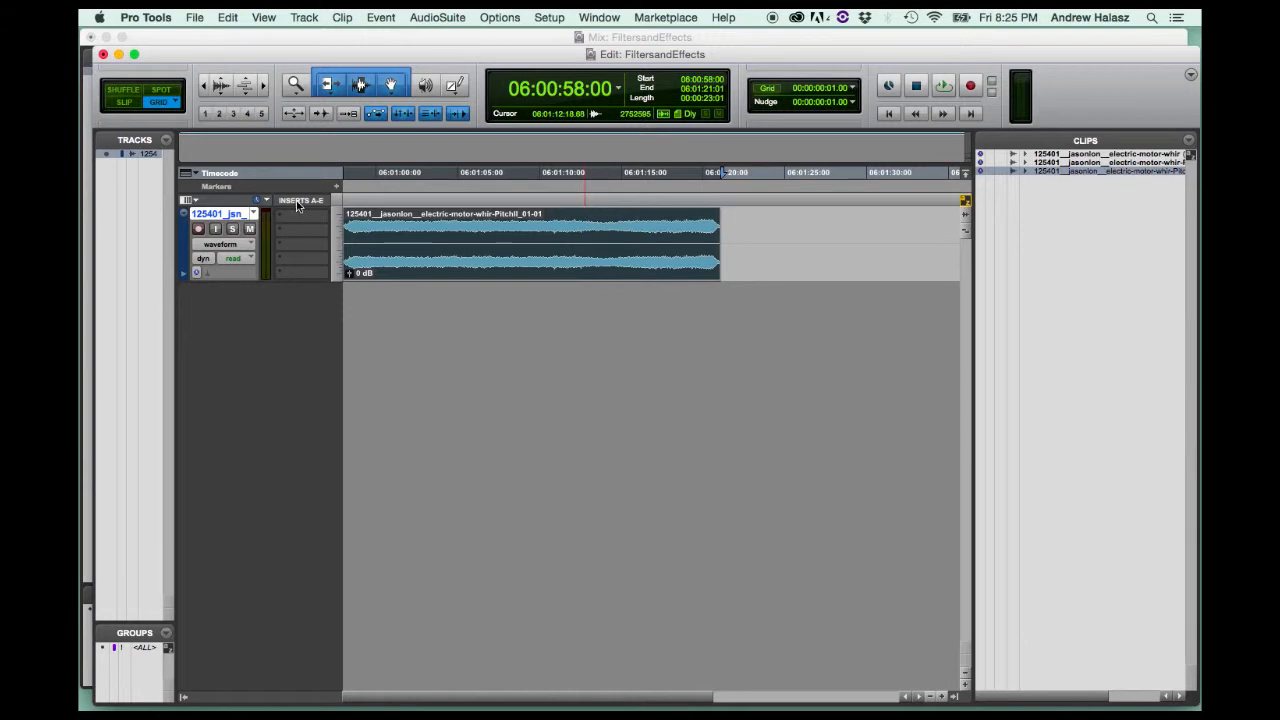
Hide the Inserts A-E column in the Edit window and show it again.
{"action": "left_click", "coordinate": [187, 200]}
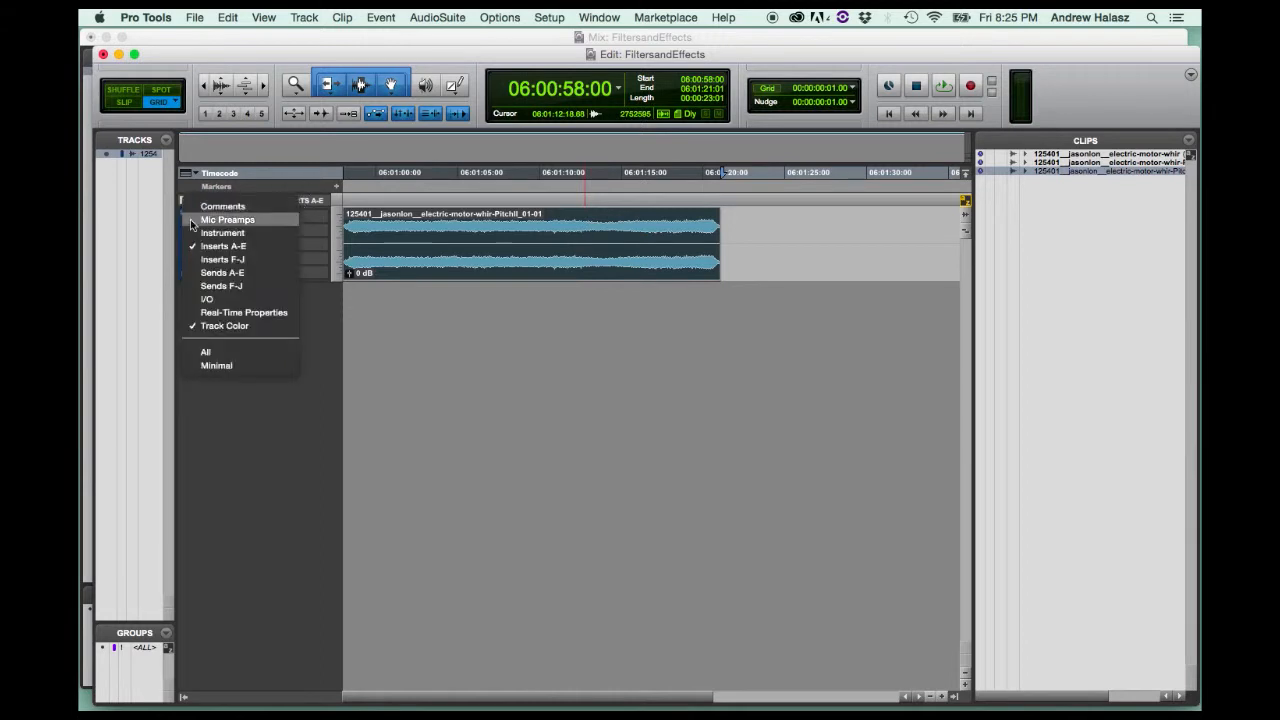
{"action": "left_click", "coordinate": [197, 246]}
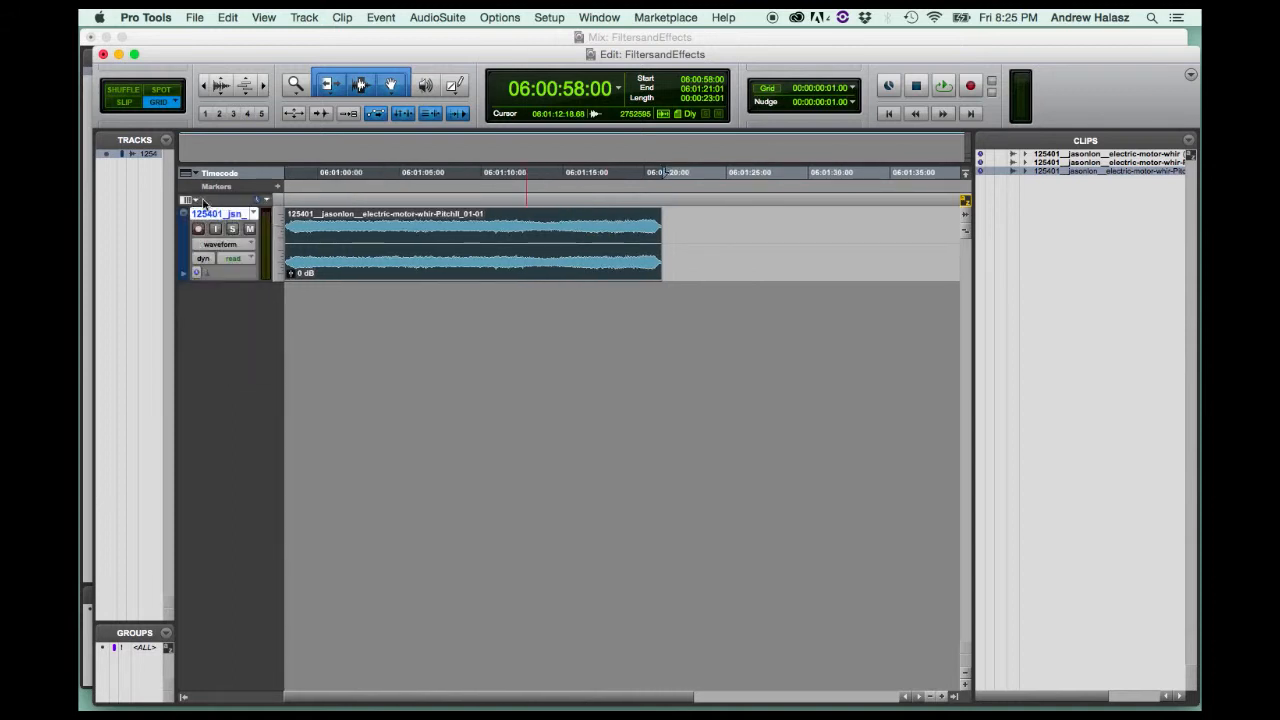
{"action": "left_click", "coordinate": [189, 201]}
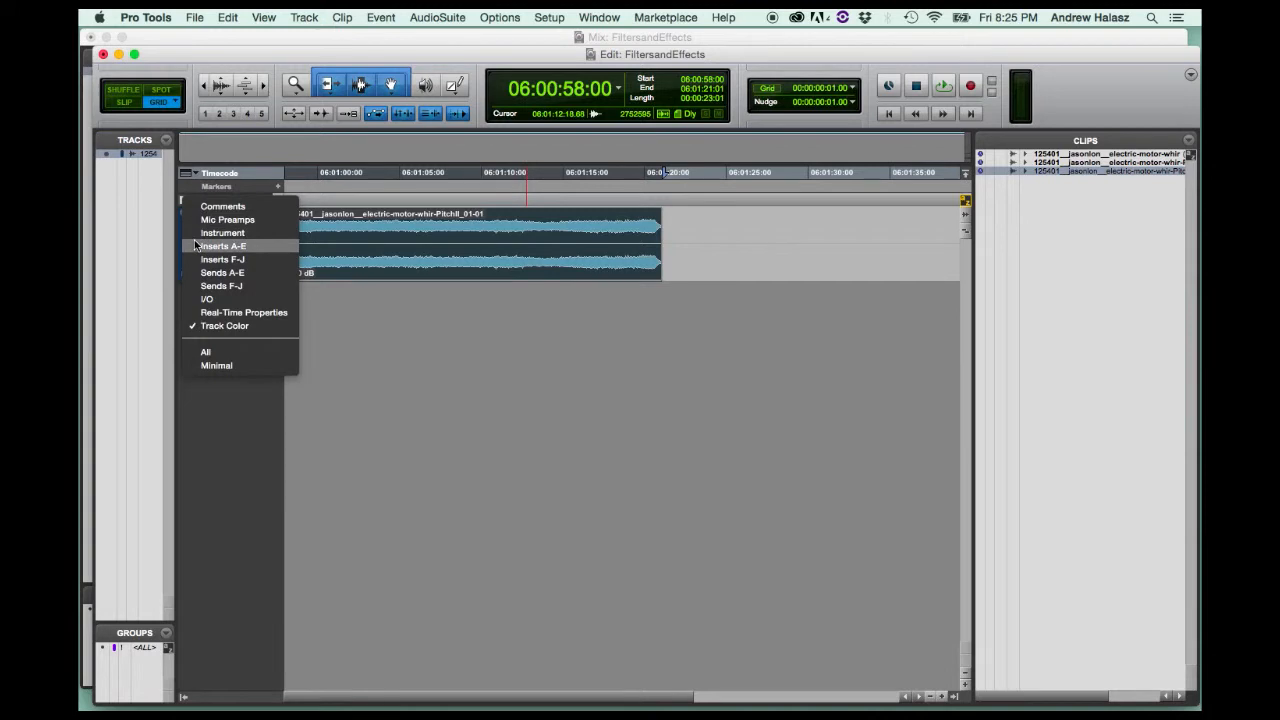
{"action": "left_click", "coordinate": [197, 245]}
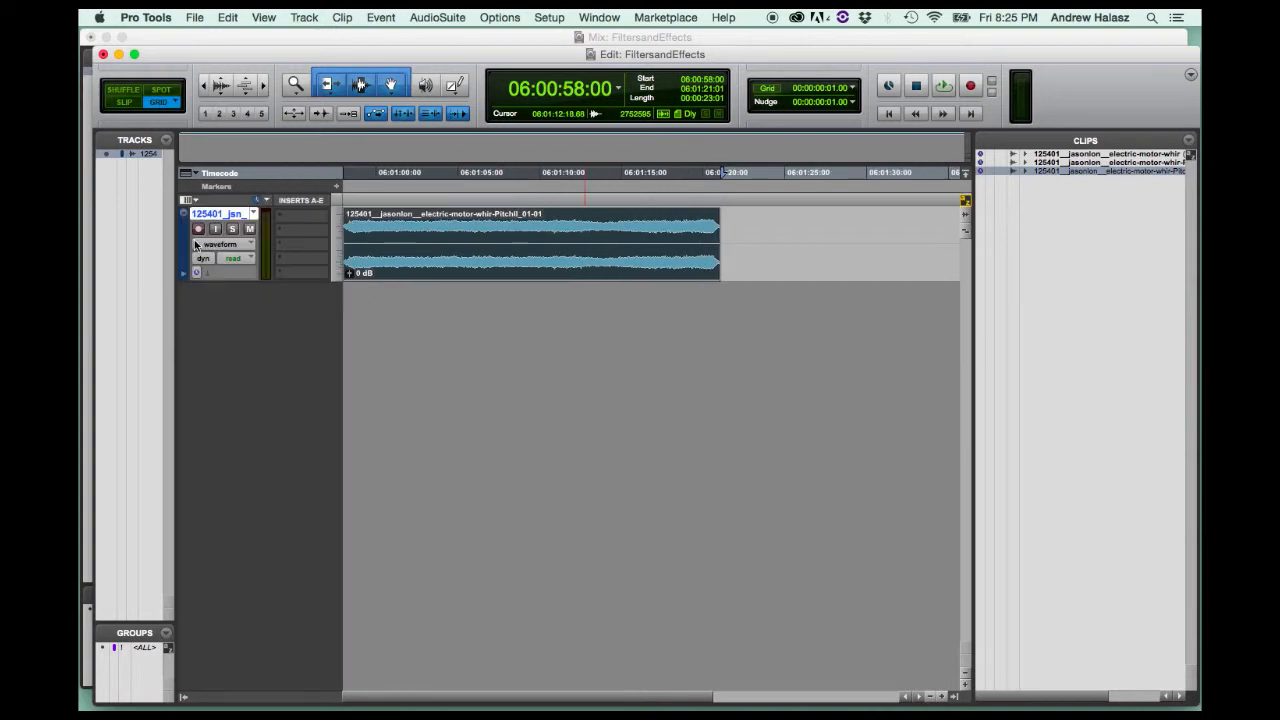
Insert the stereo AIR Reverb as a multichannel plug-in in the audio track's first insert slot.
{"action": "left_click", "coordinate": [305, 218]}
{"action": "left_click", "coordinate": [281, 211]}
{"action": "left_click", "coordinate": [286, 230]}
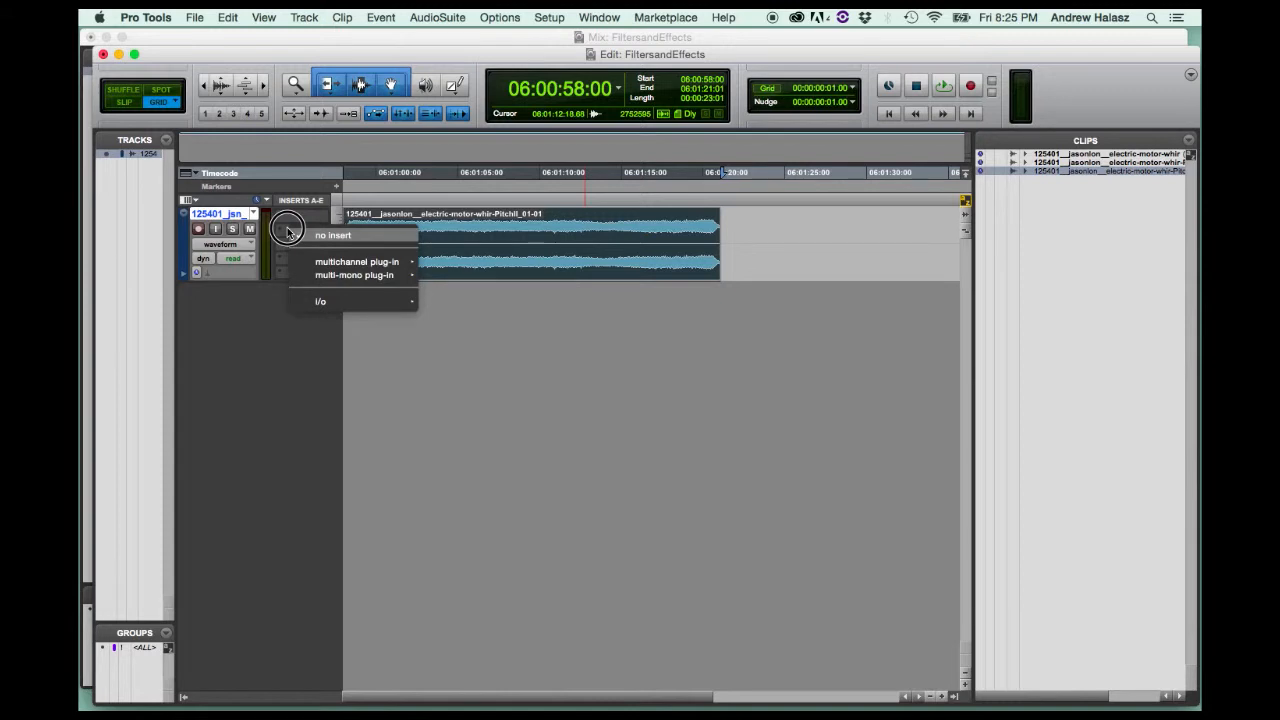
{"action": "left_click", "coordinate": [287, 230]}
{"action": "left_click", "coordinate": [306, 222]}
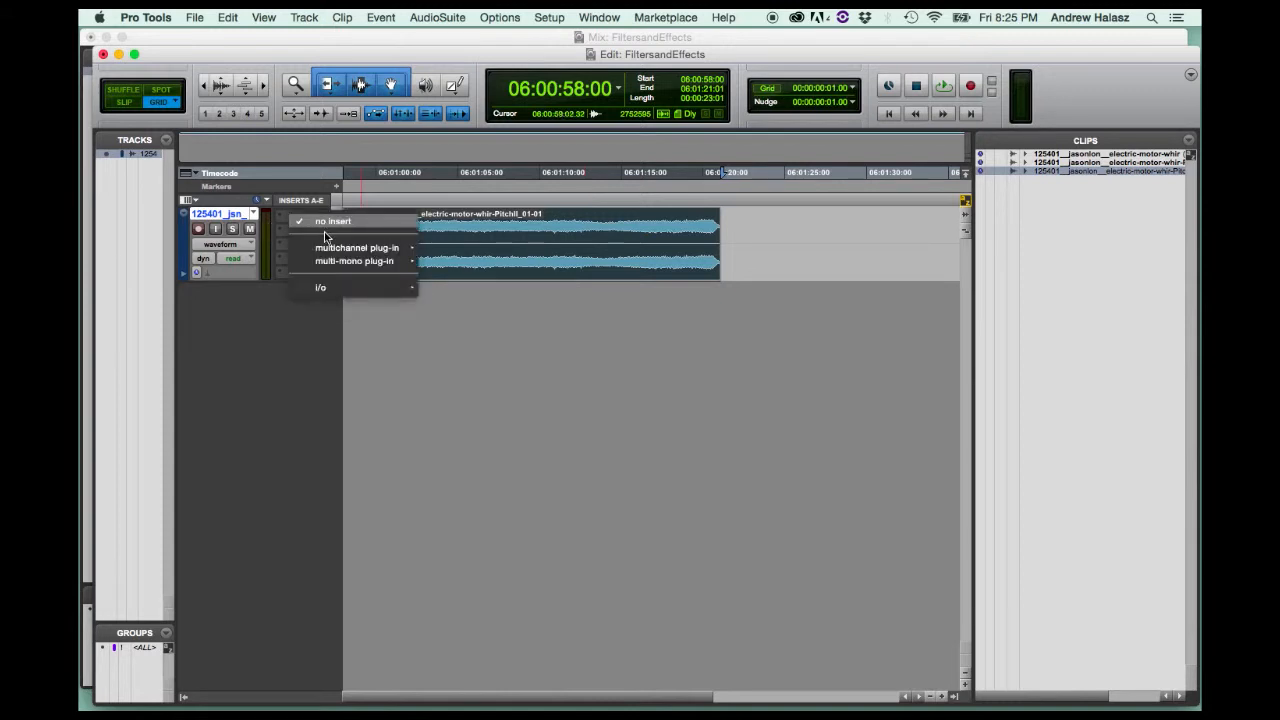
{"action": "mouse_move", "coordinate": [323, 250]}
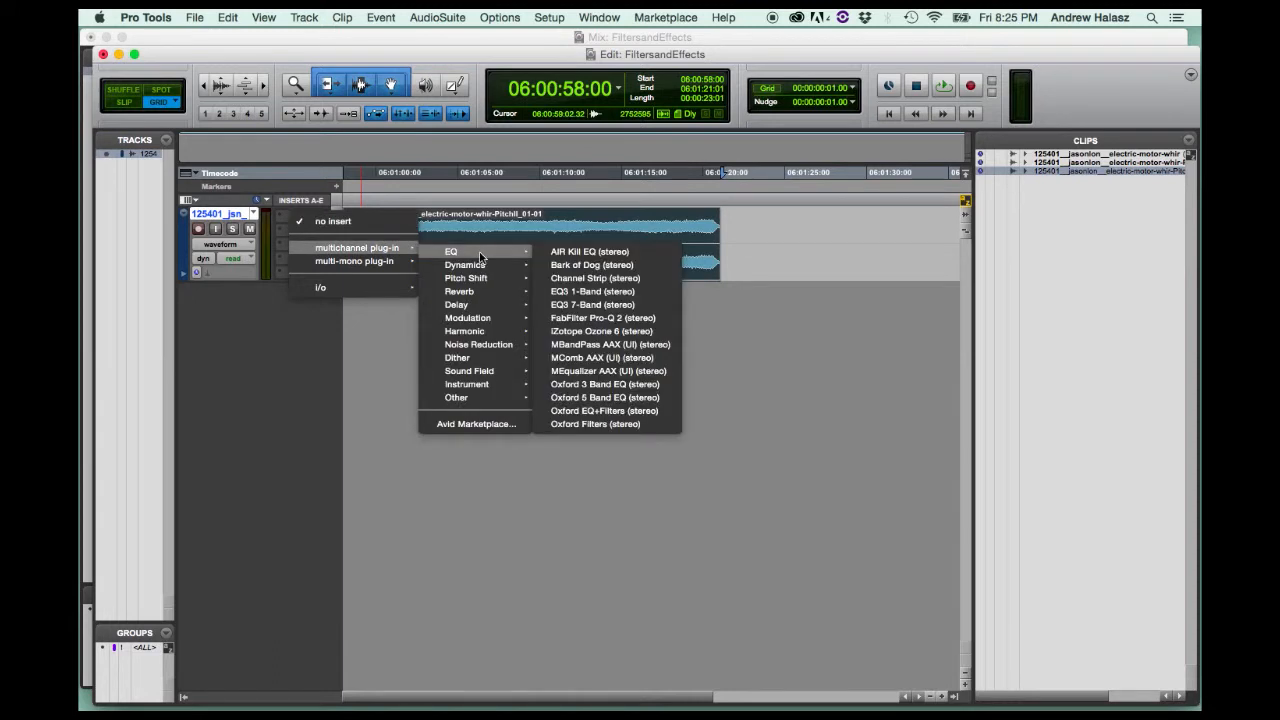
{"action": "mouse_move", "coordinate": [480, 280]}
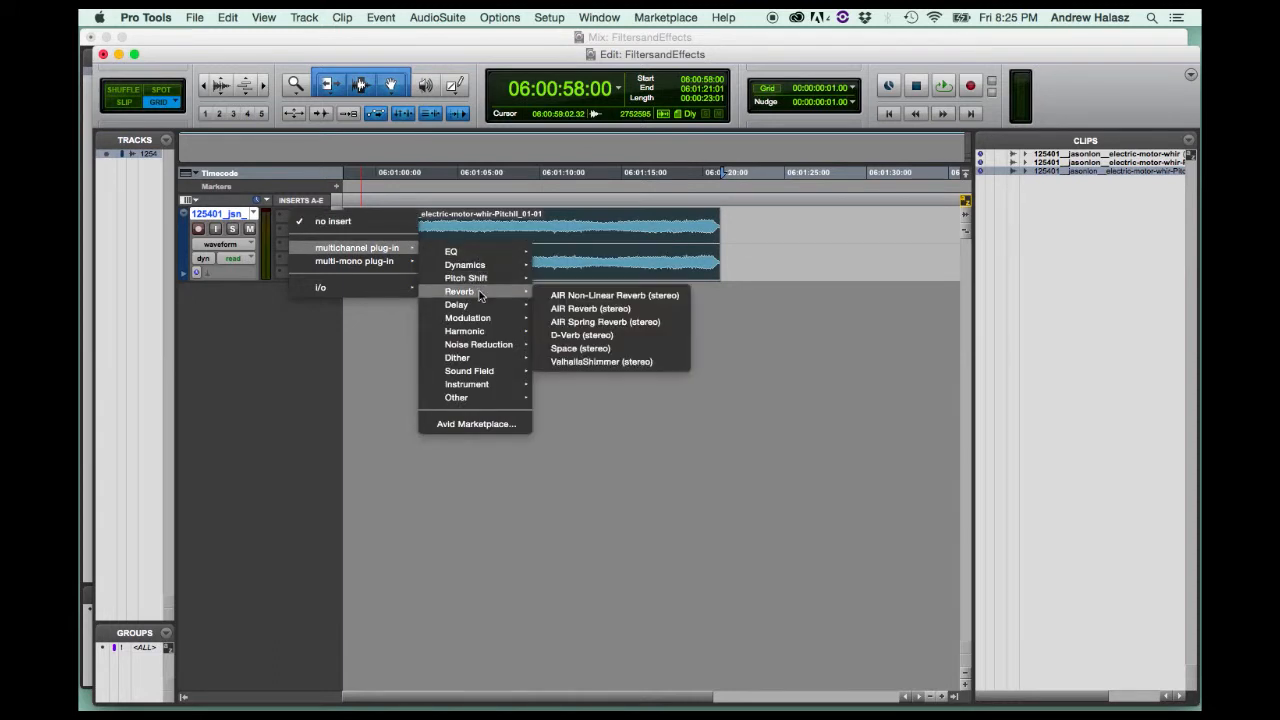
{"action": "mouse_move", "coordinate": [480, 306]}
{"action": "left_click", "coordinate": [566, 310]}
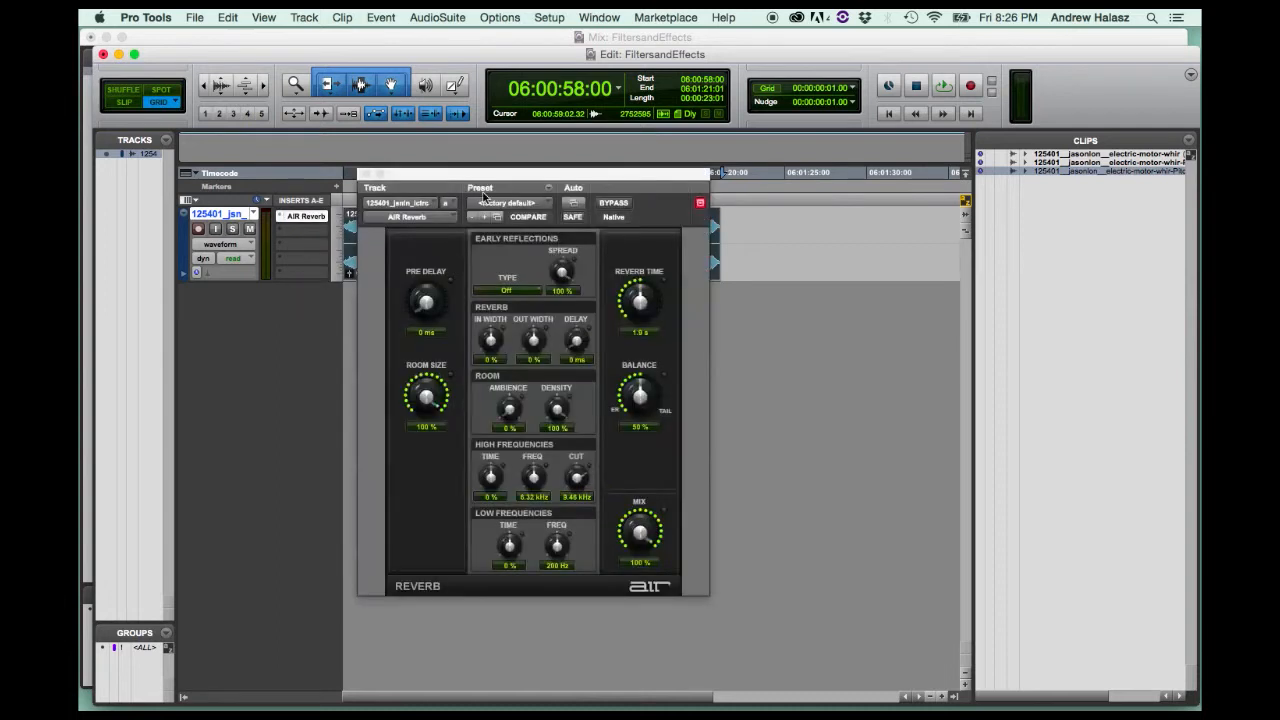
Move the AIR Reverb window clear of the clip's start and play a short stretch of the clip through the reverb.
{"action": "left_click_drag", "start_coordinate": [480, 177], "coordinate": [672, 179]}
{"action": "key", "text": "space"}
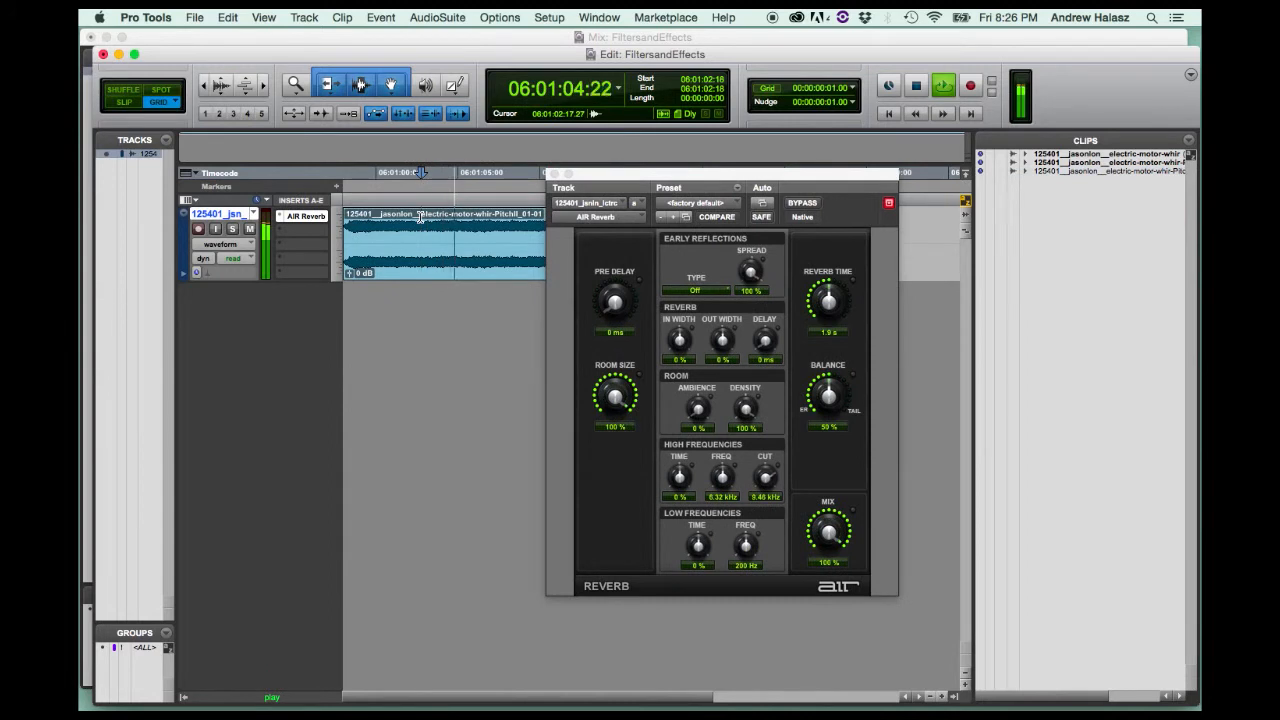
{"action": "key", "text": "space"}
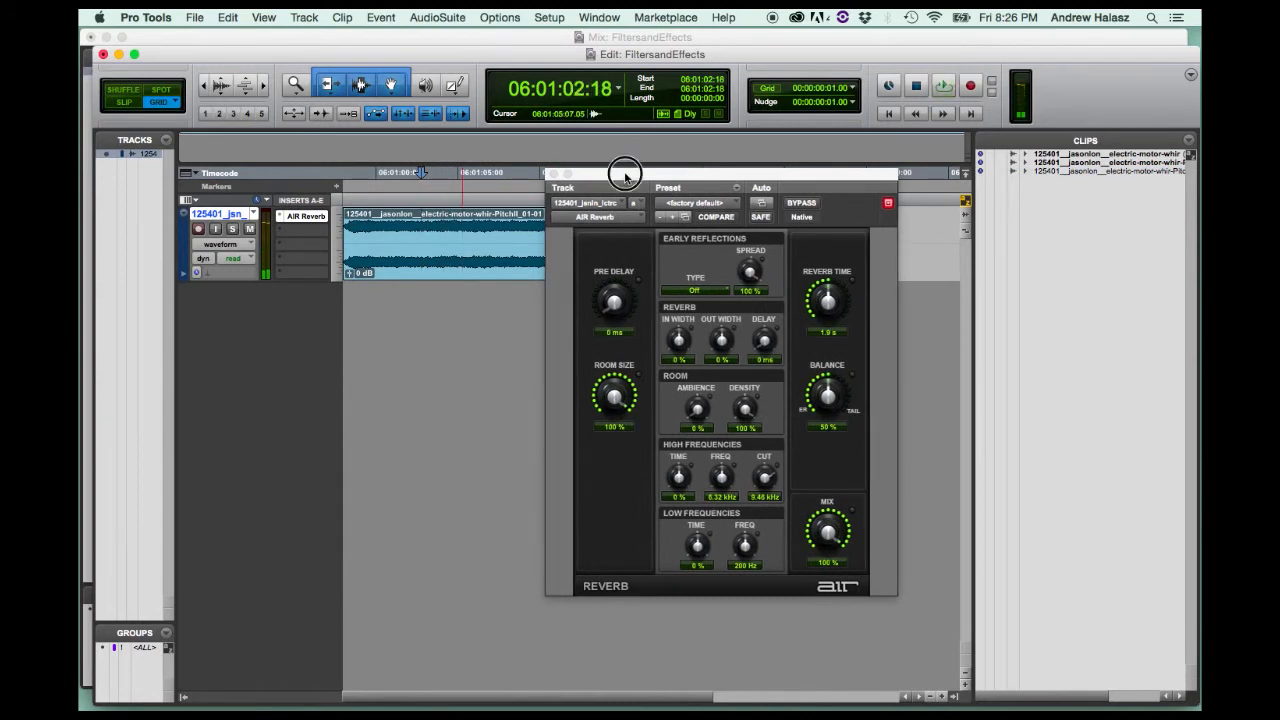
Set AIR Reverb's reverb time to 2.3 s and reposition the plug-in window around the clip.
{"action": "left_click_drag", "start_coordinate": [626, 178], "coordinate": [757, 149]}
{"action": "left_click_drag", "start_coordinate": [966, 262], "coordinate": [966, 250]}
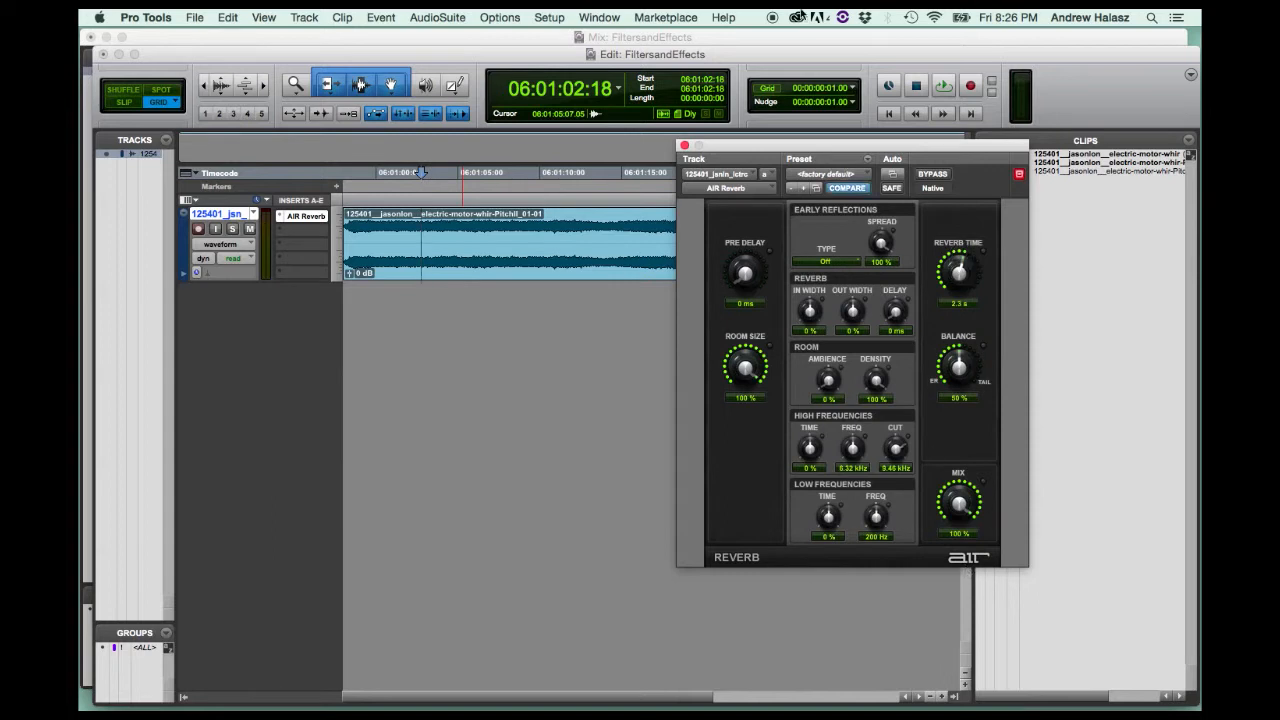
{"action": "left_click_drag", "start_coordinate": [740, 143], "coordinate": [520, 321]}
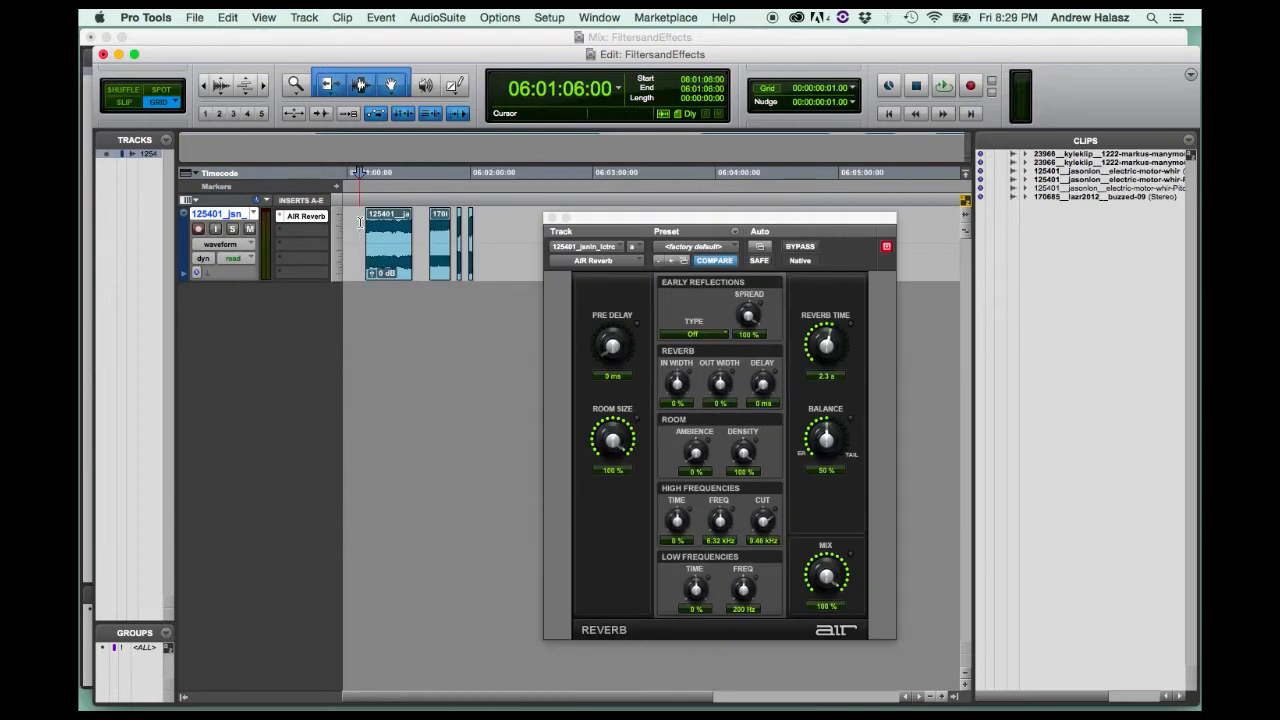
Place the edit cursor in the successive clips on the track and move the AIR Reverb window higher.
{"action": "left_click", "coordinate": [387, 229]}
{"action": "left_click", "coordinate": [443, 232]}
{"action": "left_click", "coordinate": [458, 230]}
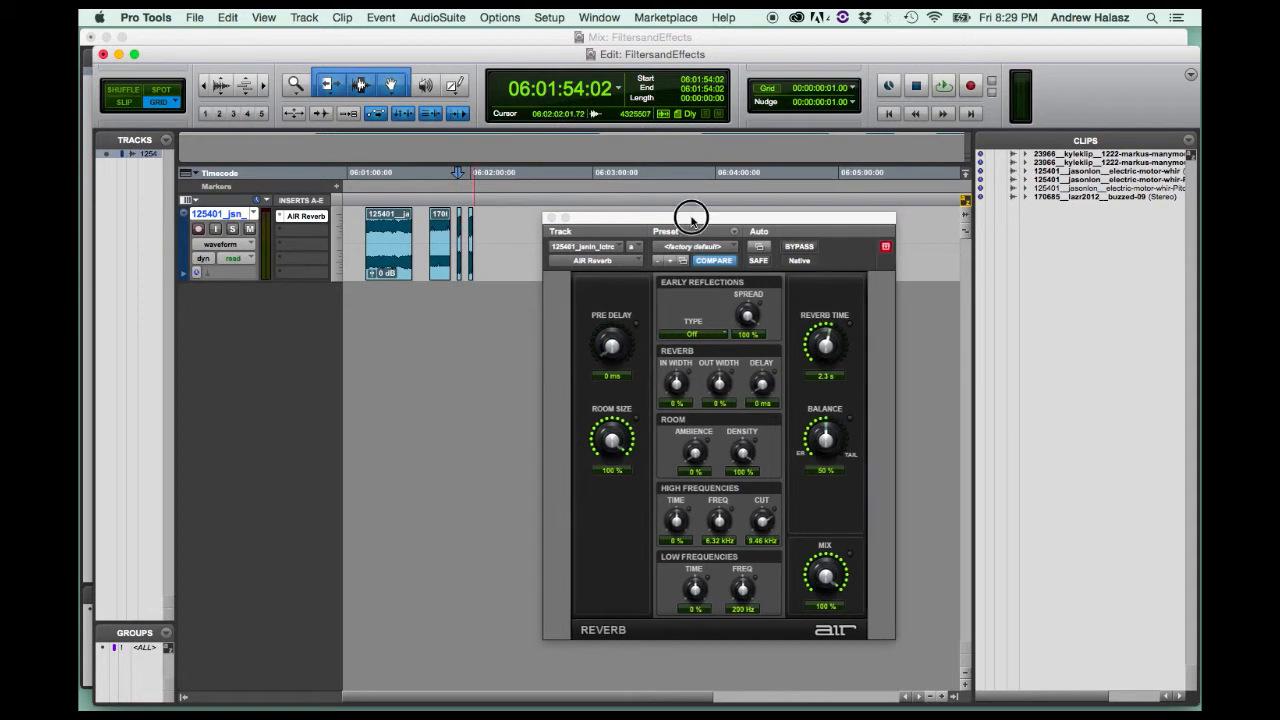
{"action": "left_click_drag", "start_coordinate": [692, 220], "coordinate": [697, 159]}
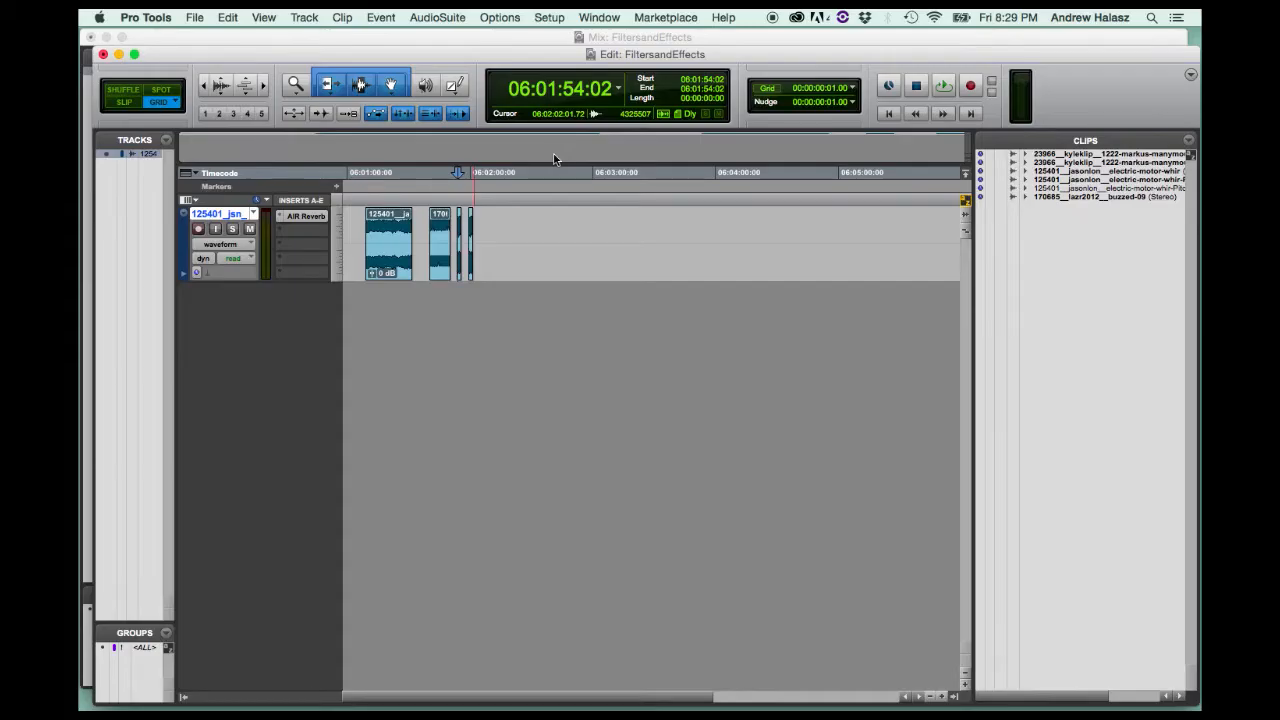
Select the buzzed-09 clip, open the AudioSuite Mod Delay III effect for it, and move the effect window away from the lower timeline.
{"action": "left_click", "coordinate": [437, 17]}
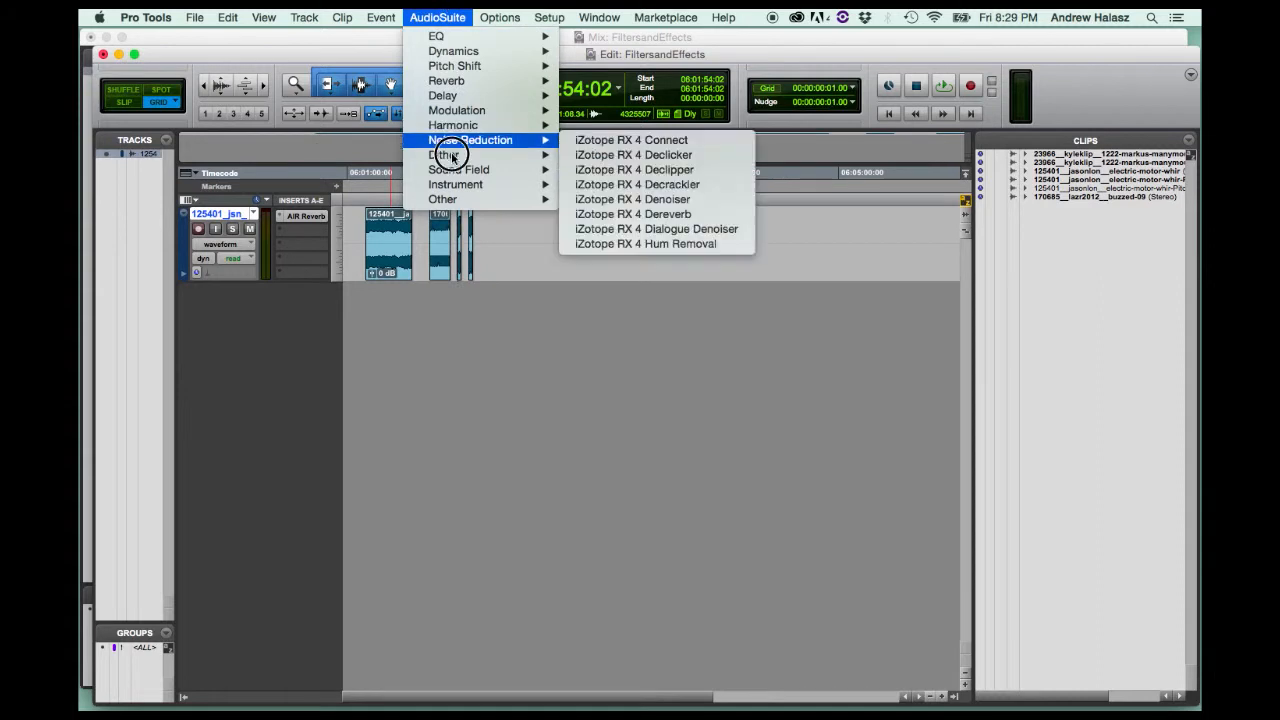
{"action": "left_click", "coordinate": [645, 215]}
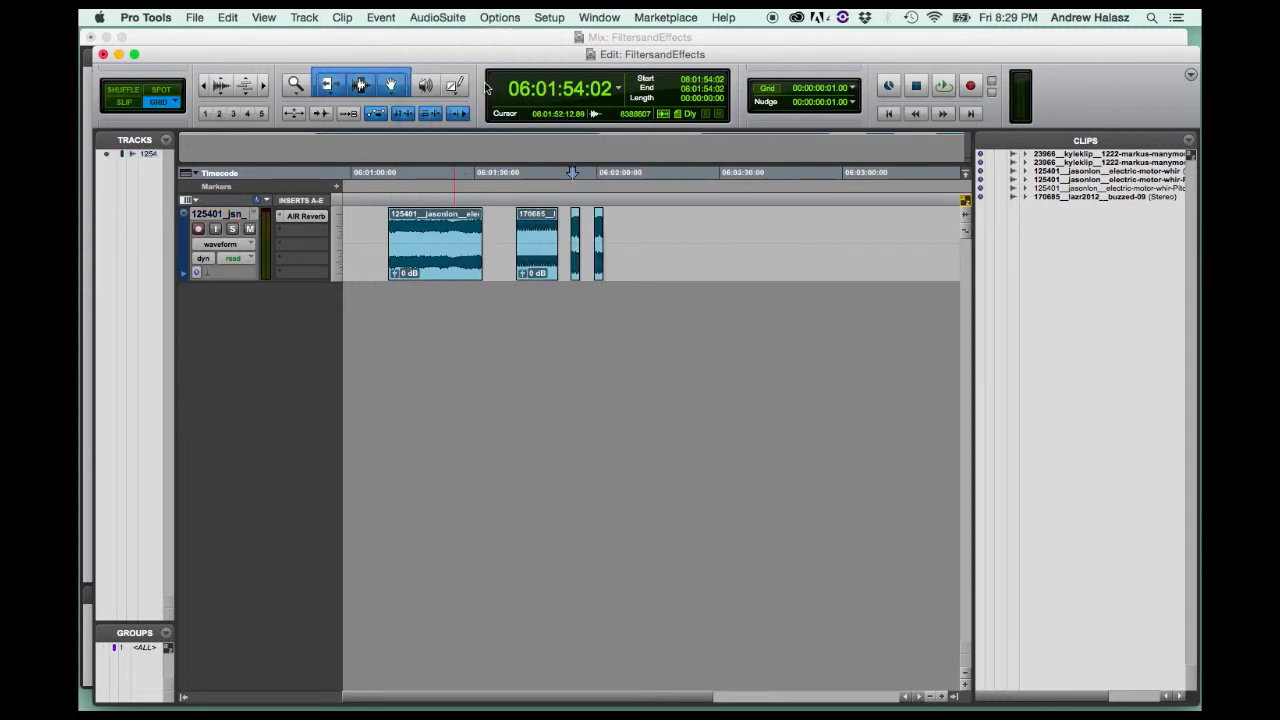
{"action": "left_click", "coordinate": [545, 265]}
{"action": "left_click", "coordinate": [437, 17]}
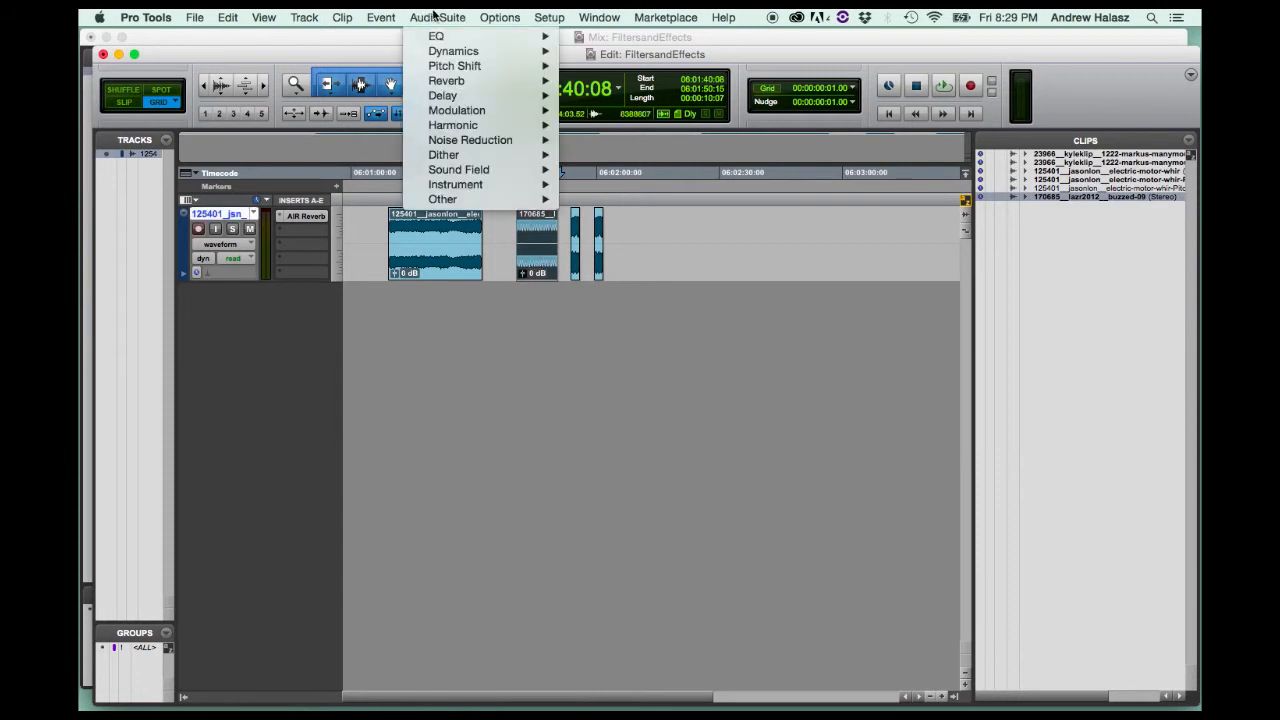
{"action": "mouse_move", "coordinate": [464, 93]}
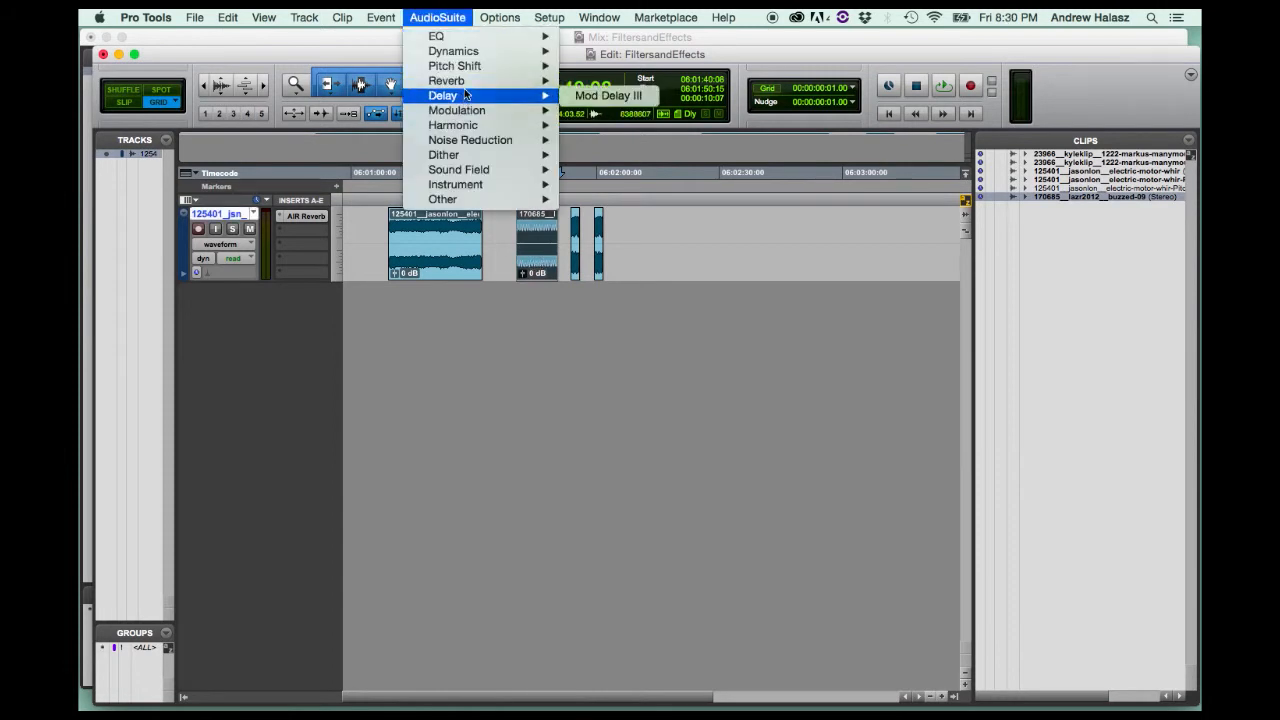
{"action": "left_click", "coordinate": [608, 96]}
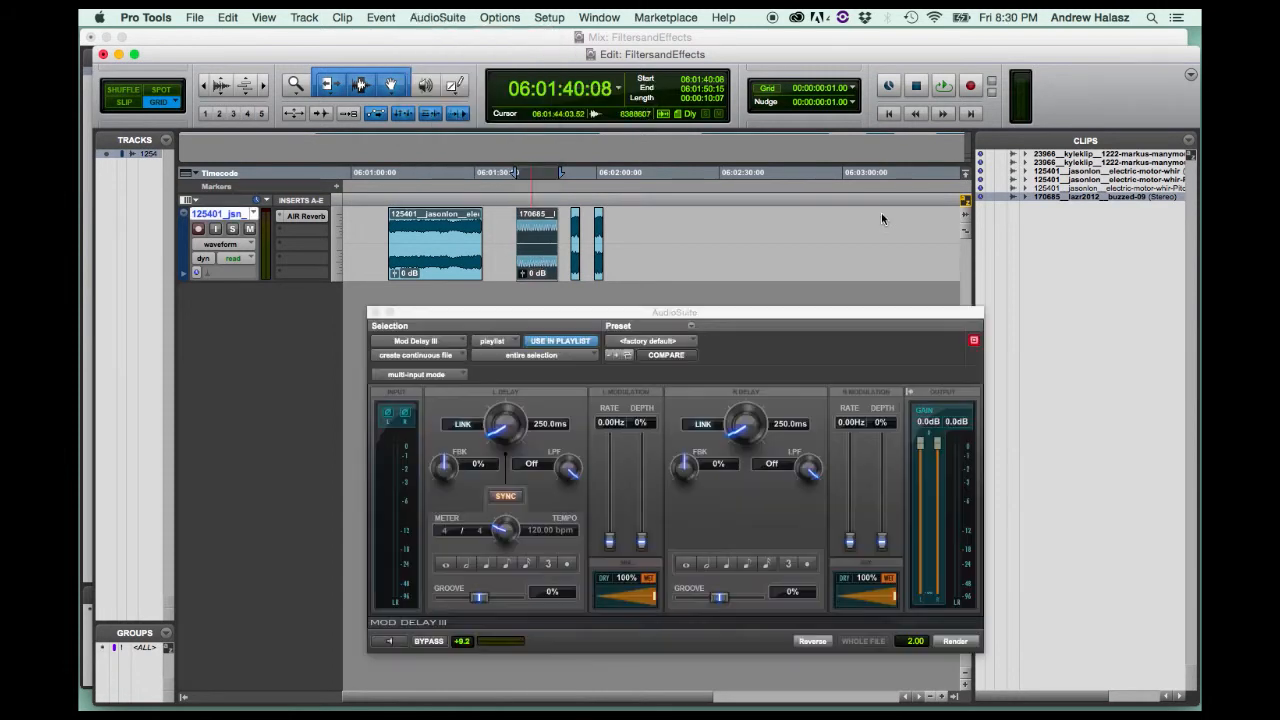
{"action": "left_click_drag", "start_coordinate": [593, 318], "coordinate": [738, 128]}
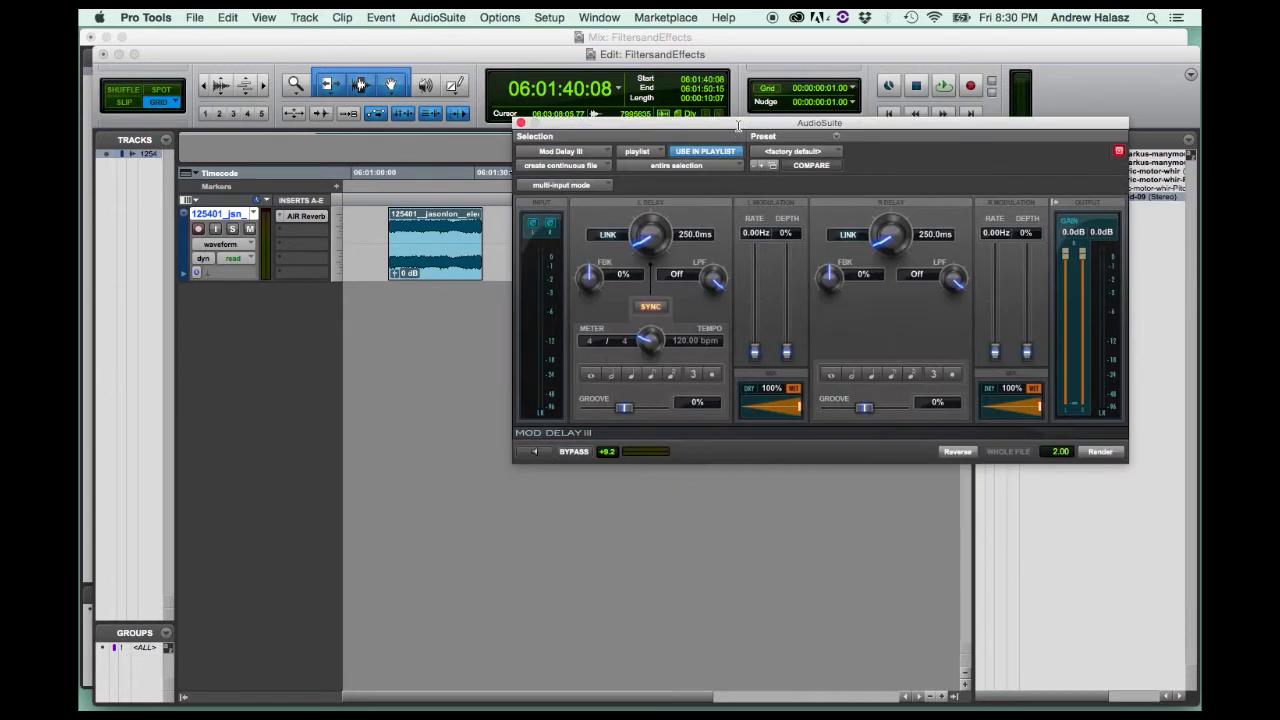
Preview Mod Delay III on the buzzed-09 clip and render the delay into it.
{"action": "left_click", "coordinate": [529, 453]}
{"action": "left_click", "coordinate": [529, 453]}
{"action": "left_click", "coordinate": [1098, 453]}
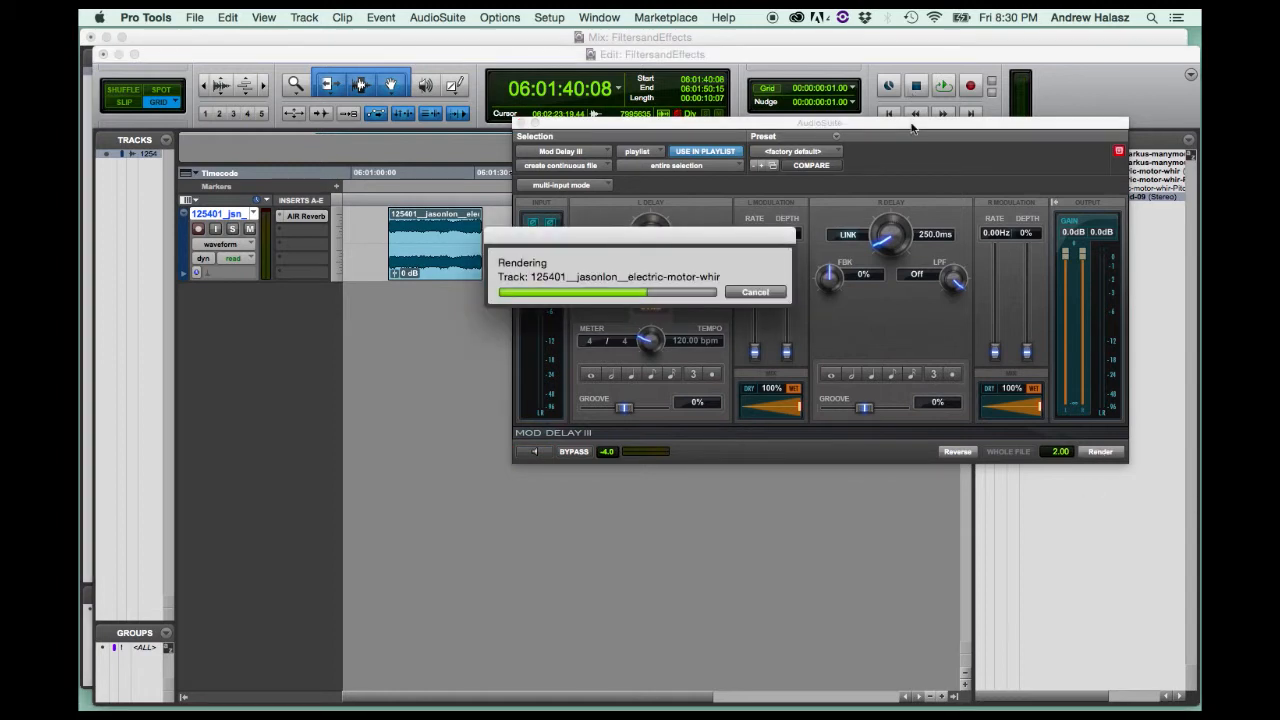
{"action": "left_click_drag", "start_coordinate": [910, 126], "coordinate": [884, 368]}
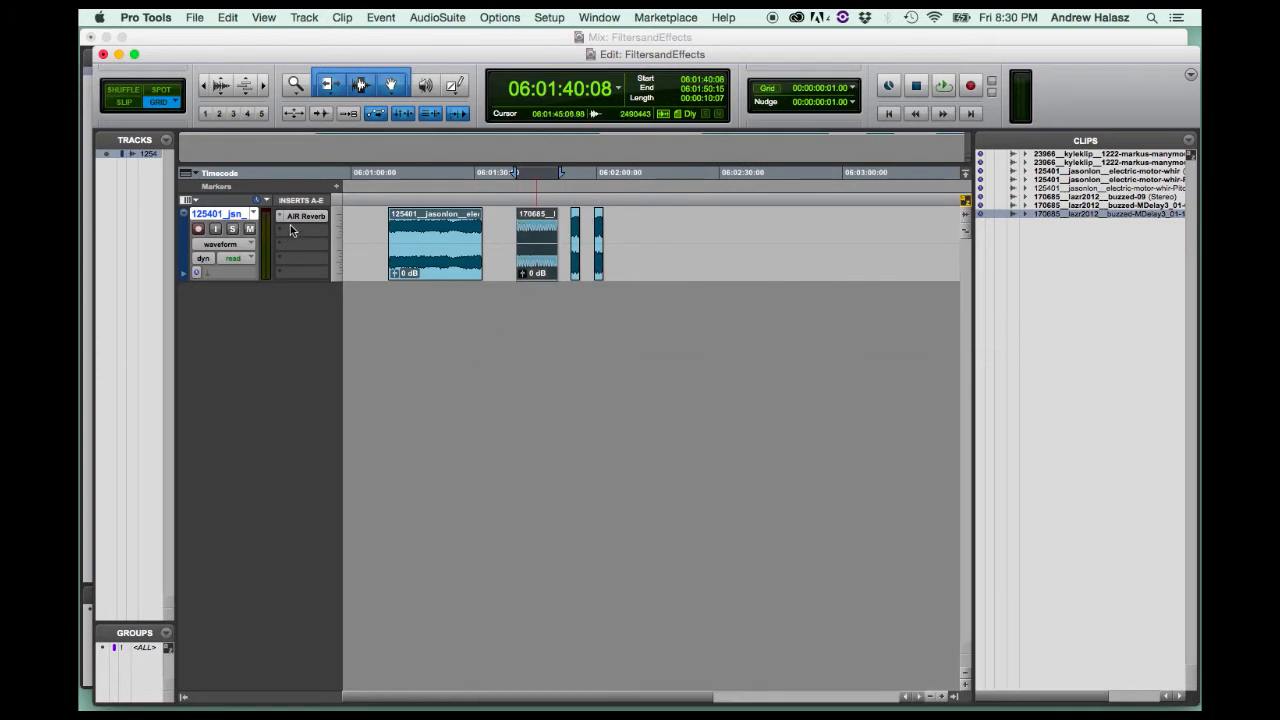
Insert the stereo AIR Fuzz-Wah as a multichannel plug-in in the track's second insert slot.
{"action": "left_click", "coordinate": [290, 236]}
{"action": "mouse_move", "coordinate": [350, 261]}
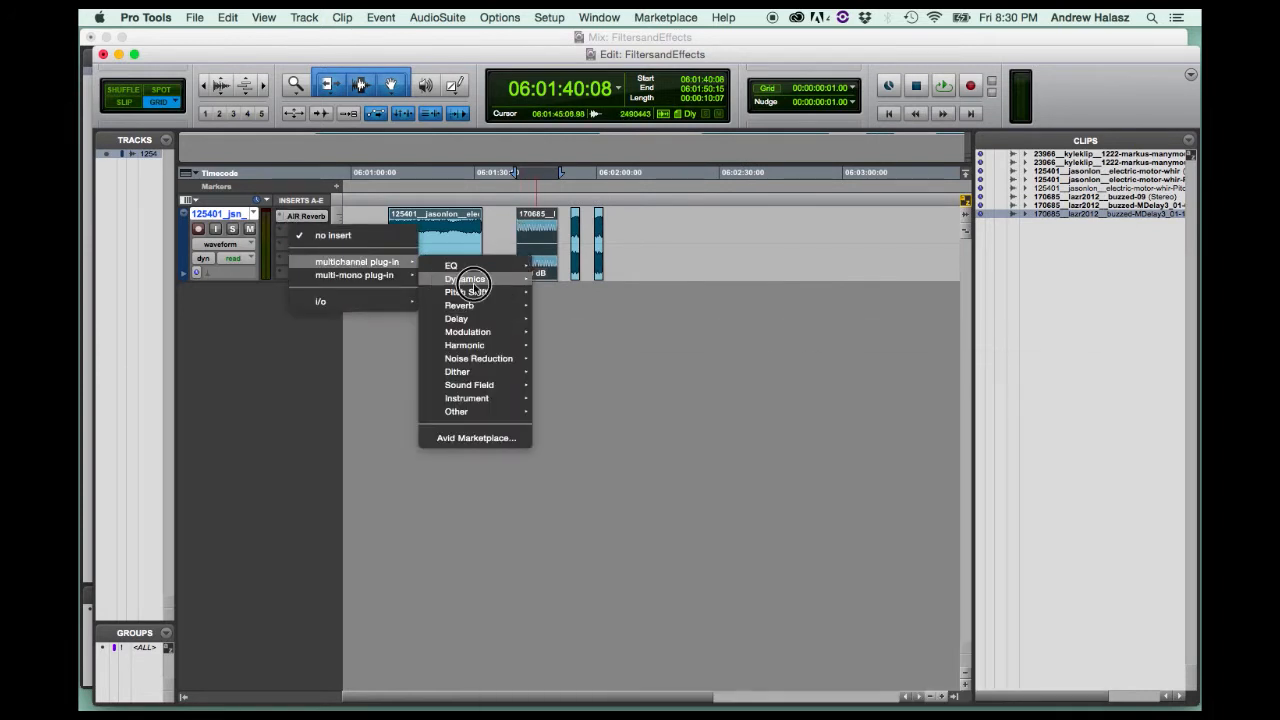
{"action": "mouse_move", "coordinate": [470, 281]}
{"action": "mouse_move", "coordinate": [477, 333]}
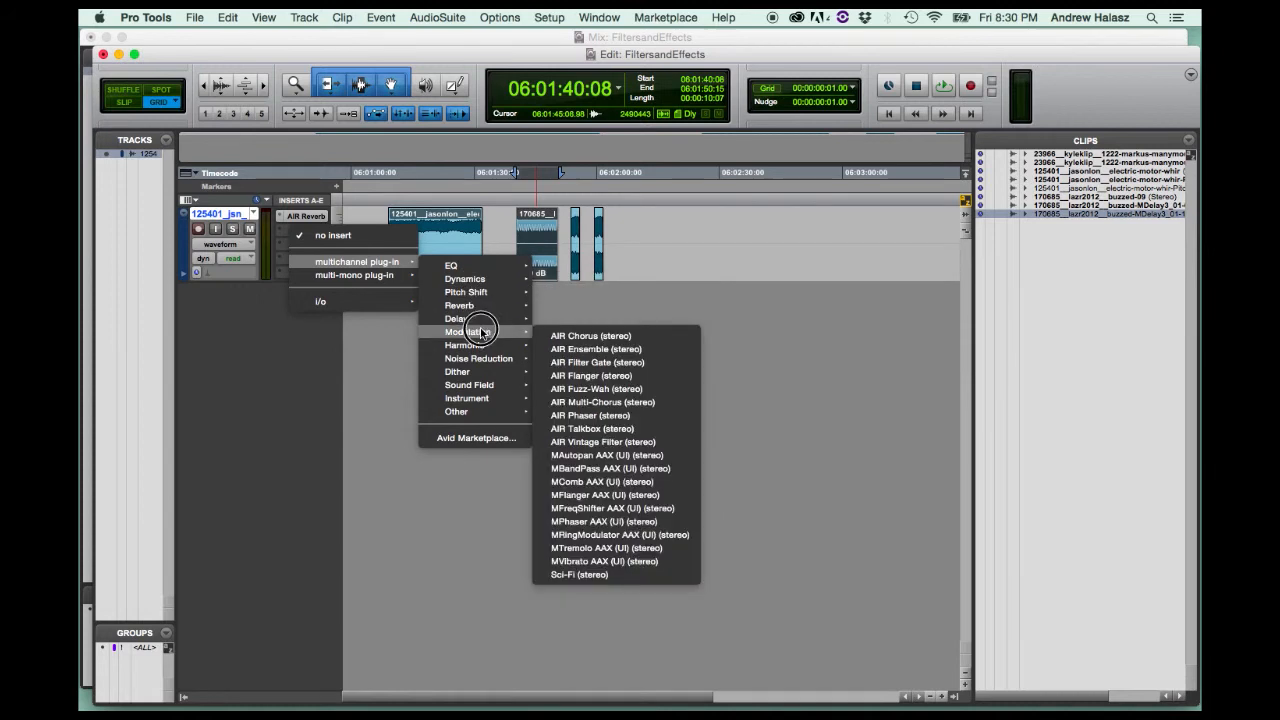
{"action": "left_click", "coordinate": [575, 376]}
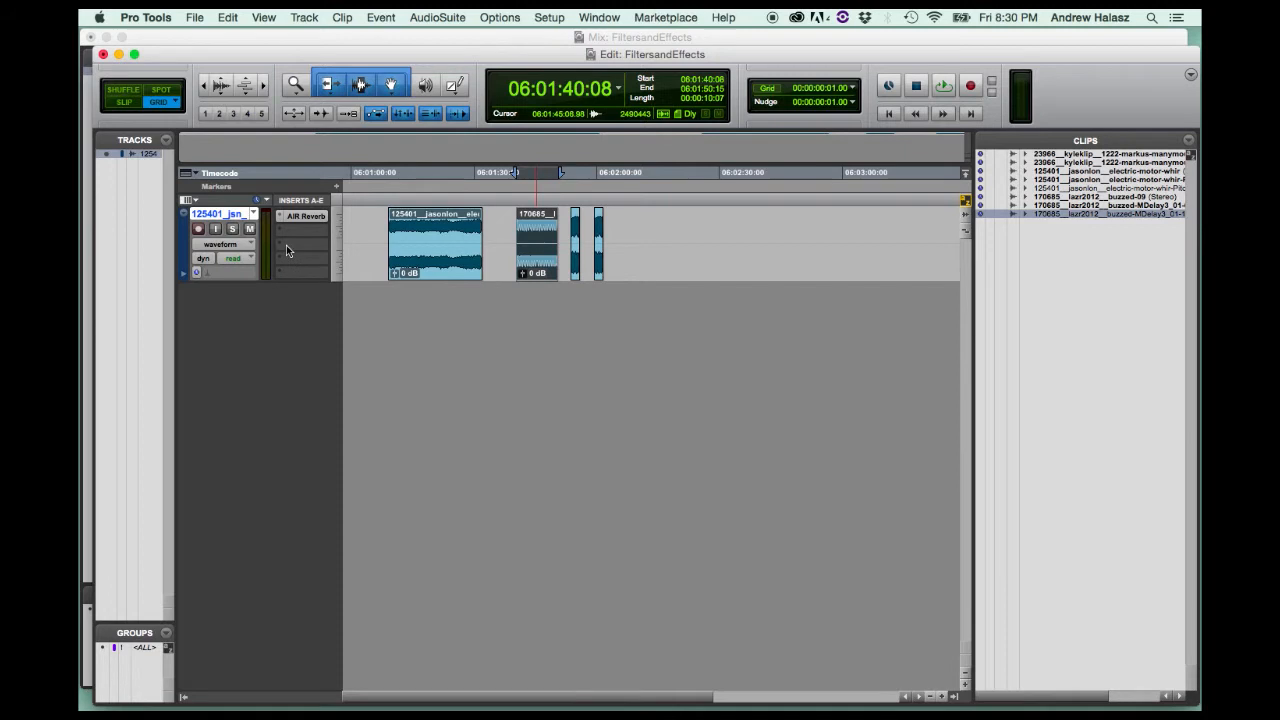
View the settings windows of the track's AIR Reverb and Fuzz-Wah inserts and close them.
{"action": "left_click", "coordinate": [317, 217]}
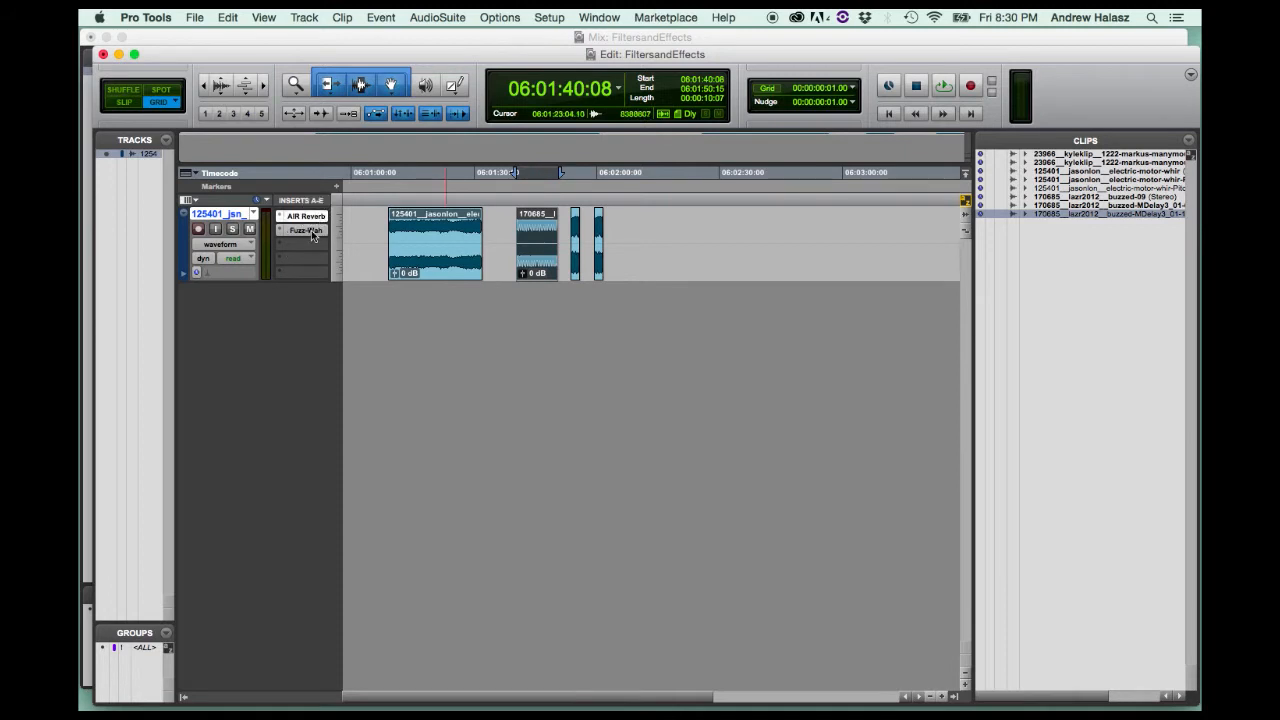
{"action": "left_click", "coordinate": [310, 231]}
{"action": "left_click", "coordinate": [556, 156]}
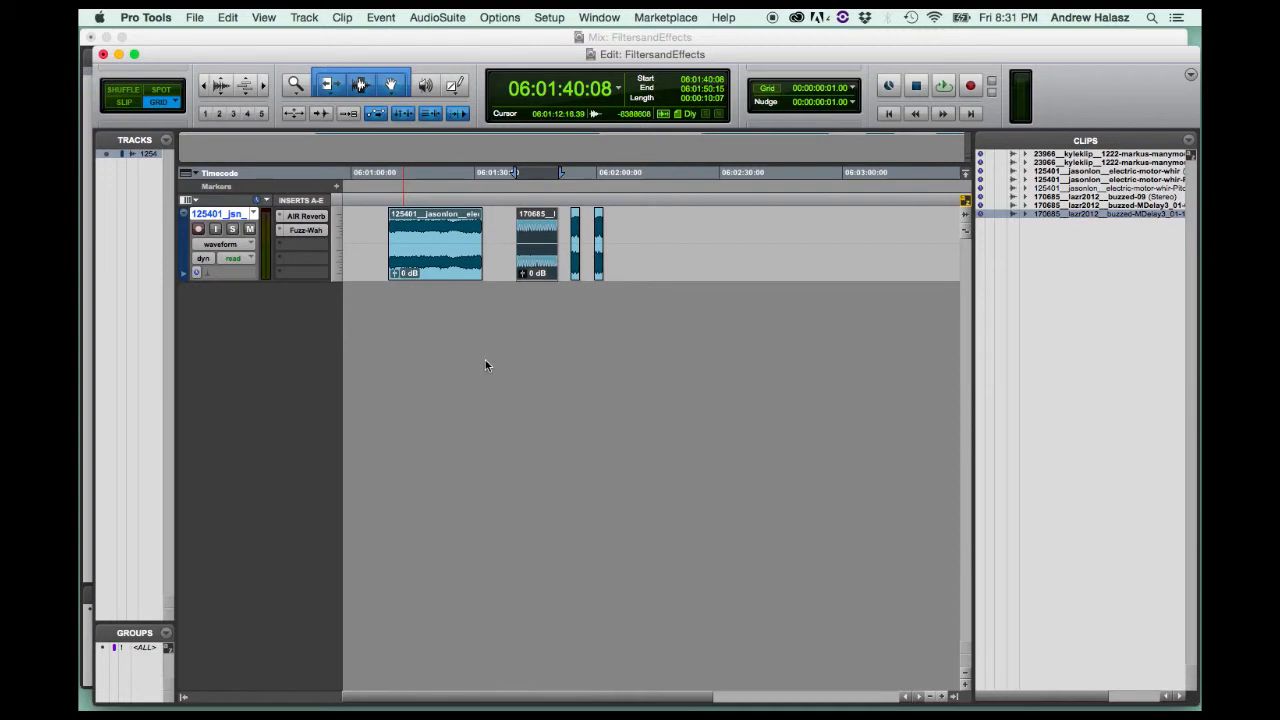
Open the AudioSuite D-Verb effect and move its window clear of the clips on the track.
{"action": "left_click", "coordinate": [450, 16]}
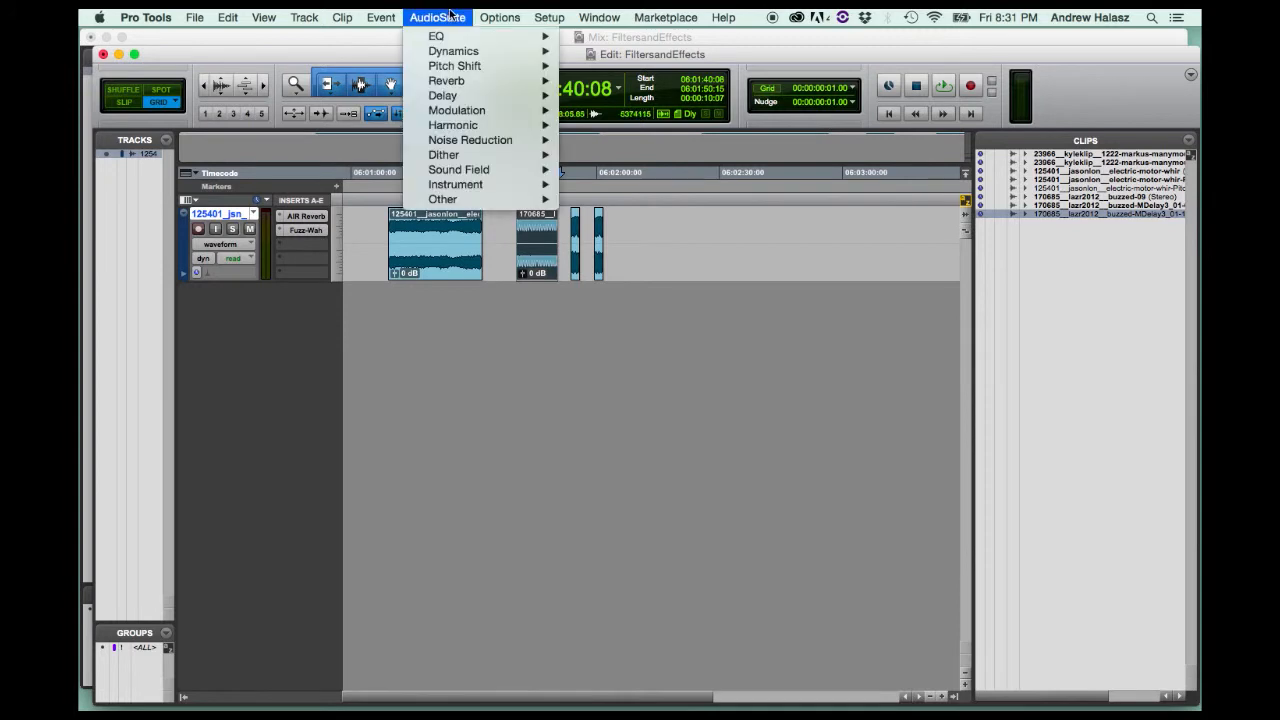
{"action": "mouse_move", "coordinate": [470, 80]}
{"action": "left_click", "coordinate": [624, 86]}
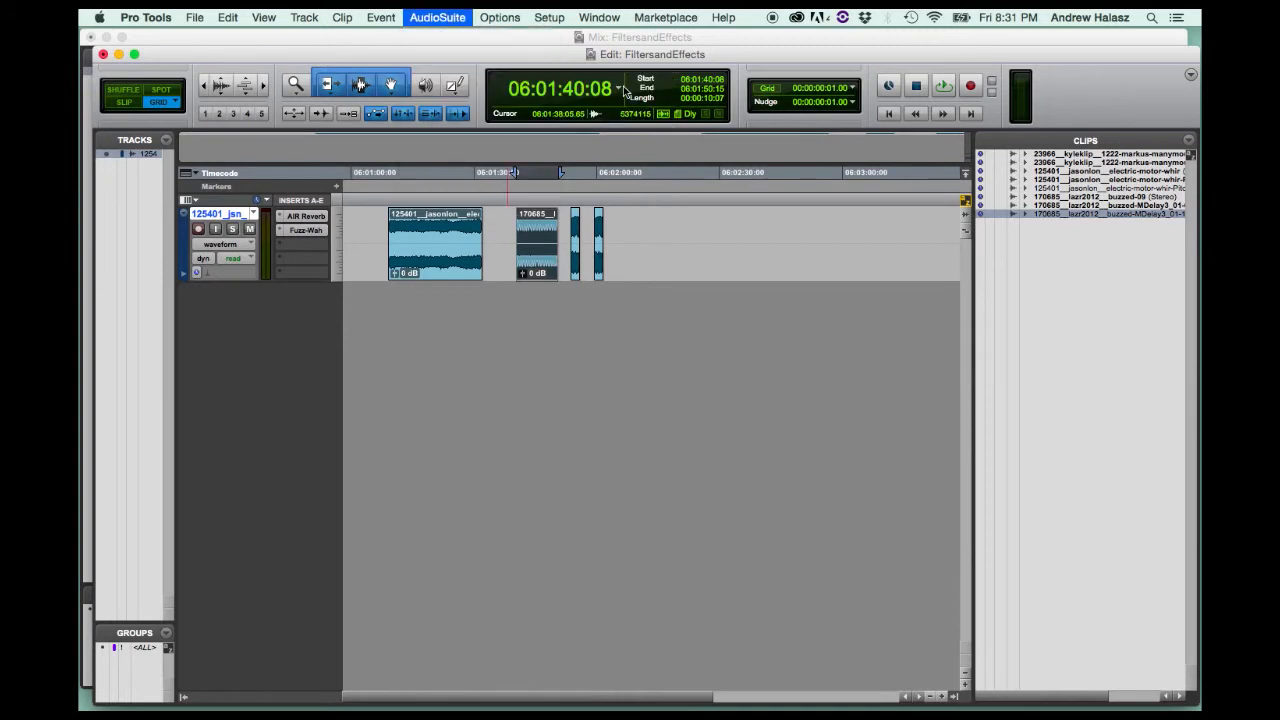
{"action": "left_click_drag", "start_coordinate": [595, 360], "coordinate": [764, 154]}
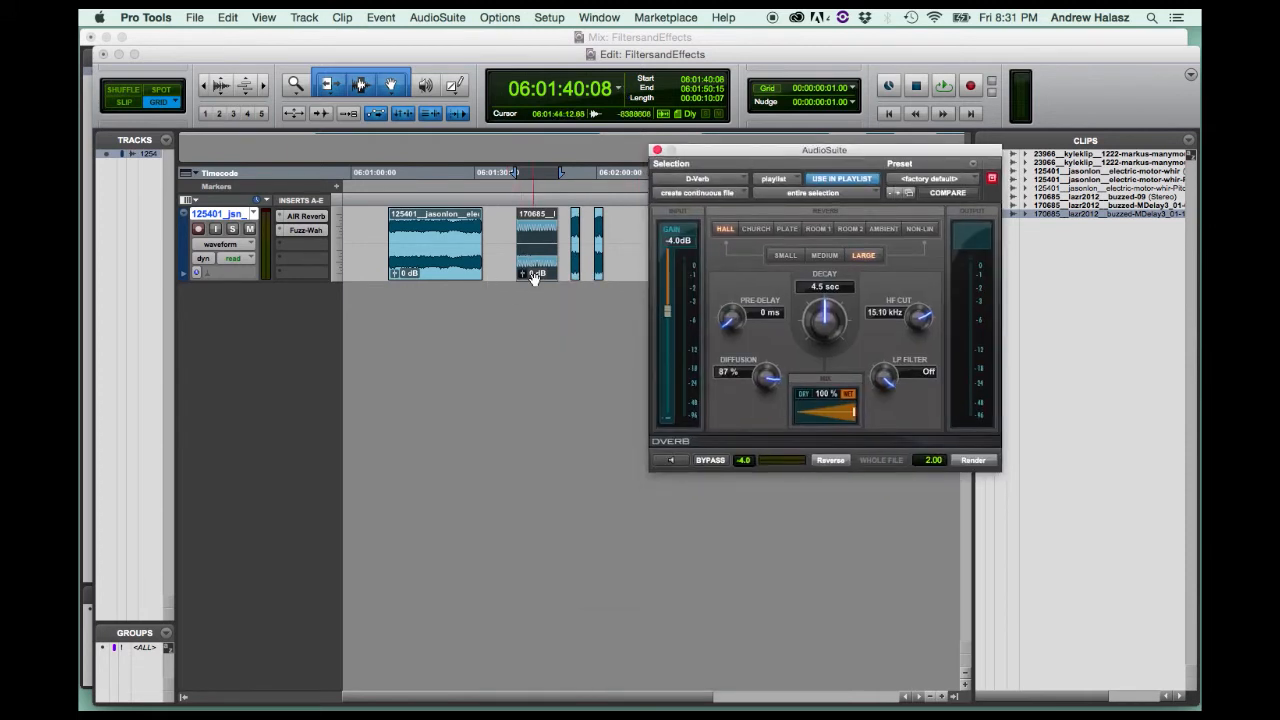
Select each of the four clips on the track in turn as AudioSuite targets, and close the D-Verb window.
{"action": "left_click", "coordinate": [450, 255]}
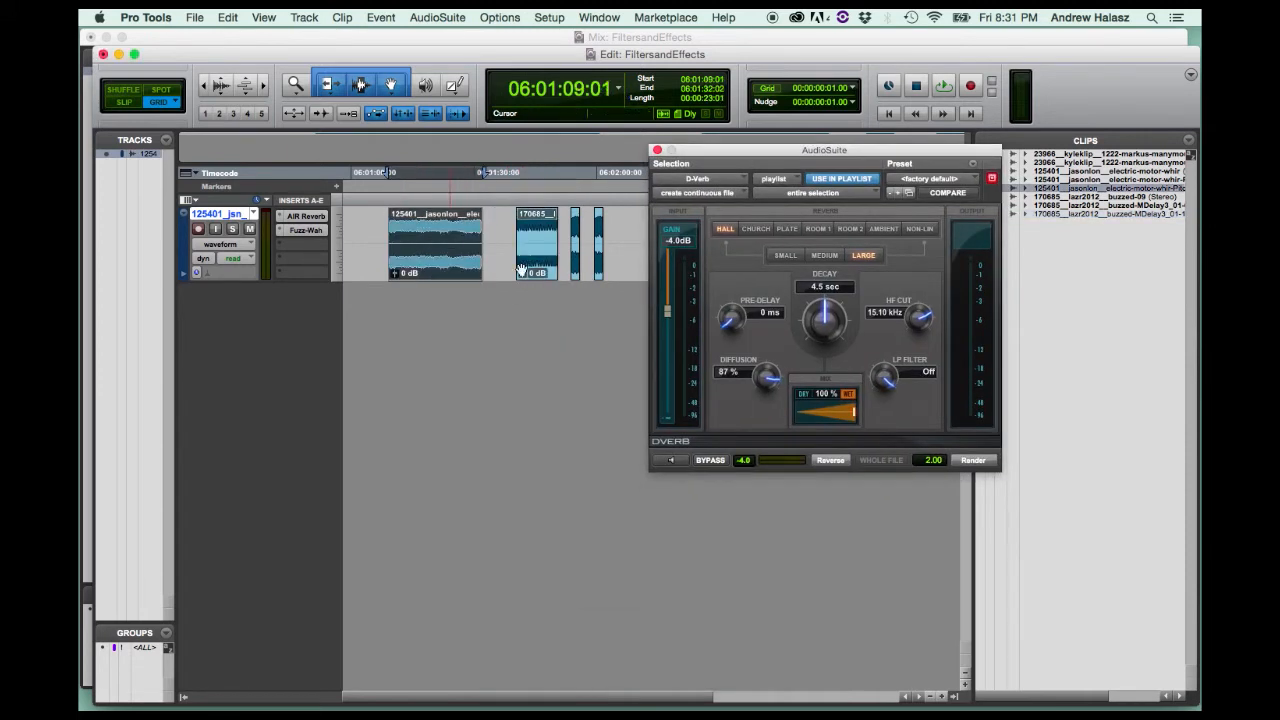
{"action": "left_click", "coordinate": [541, 276]}
{"action": "left_click", "coordinate": [574, 276]}
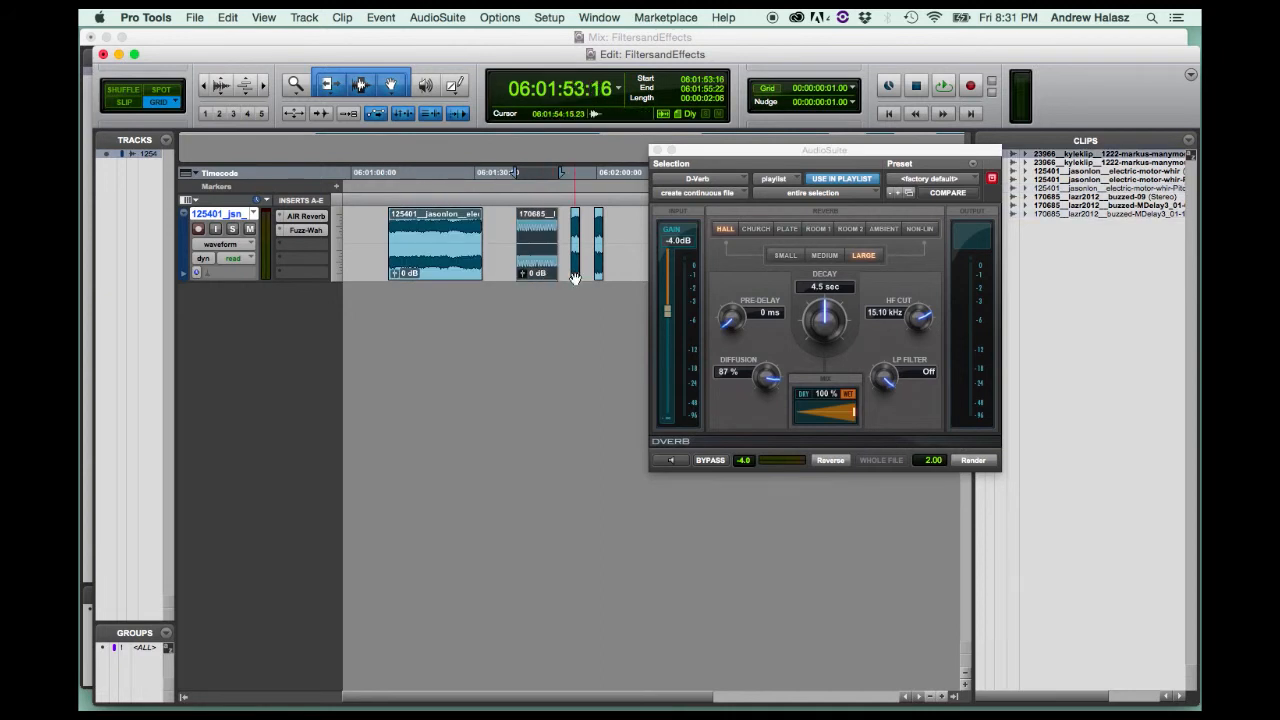
{"action": "left_click", "coordinate": [595, 278]}
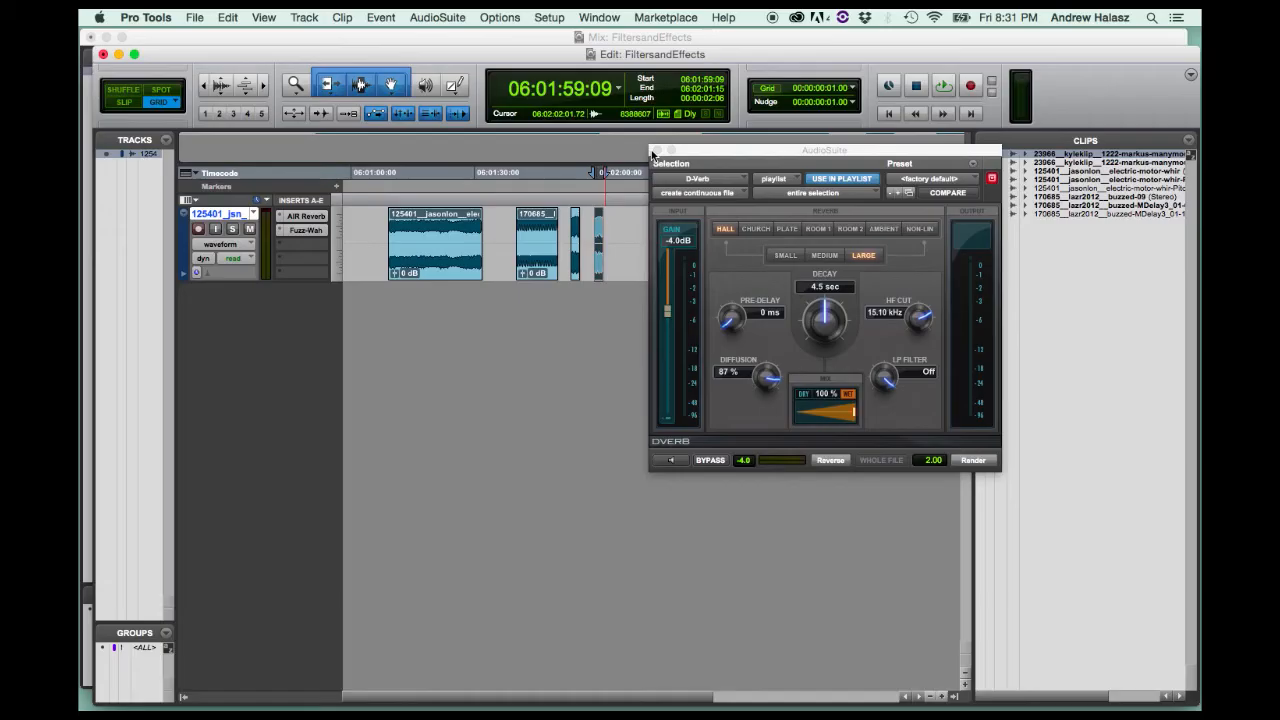
{"action": "left_click", "coordinate": [657, 153]}
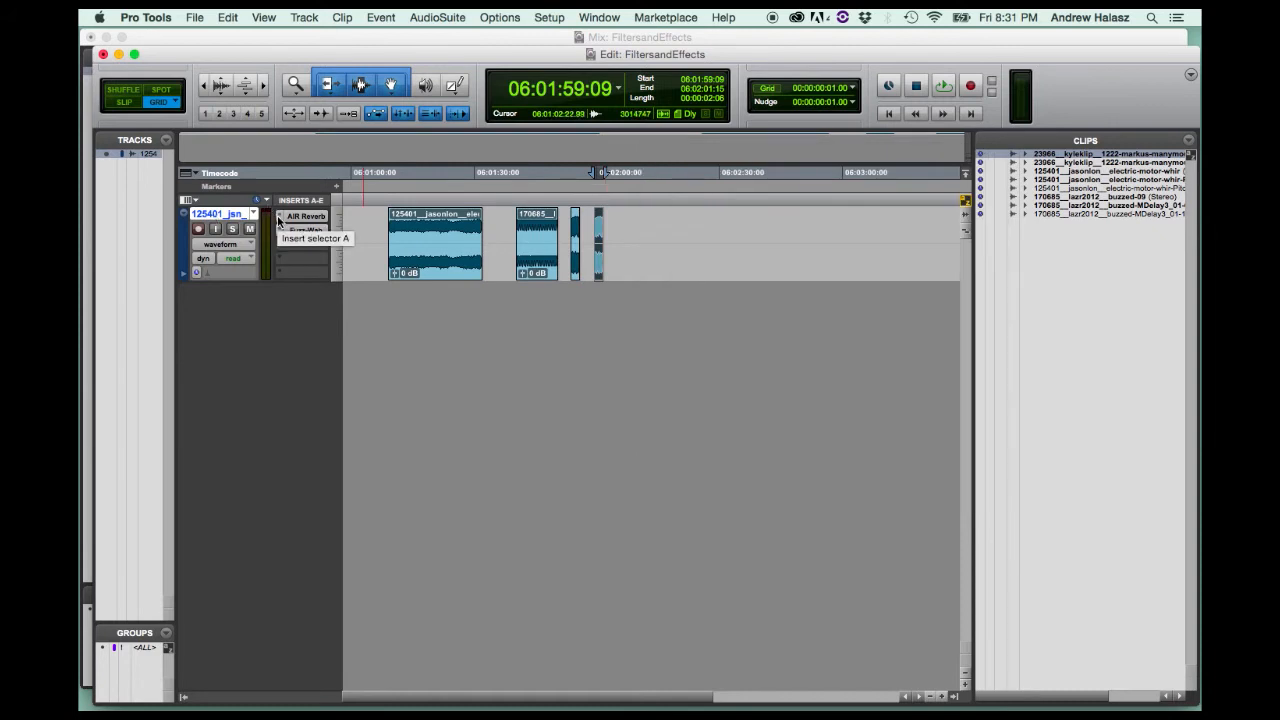
Open the AIR Reverb insert's window to view its settings and close it again.
{"action": "left_click", "coordinate": [279, 220]}
{"action": "left_click", "coordinate": [268, 218]}
{"action": "left_click", "coordinate": [303, 220]}
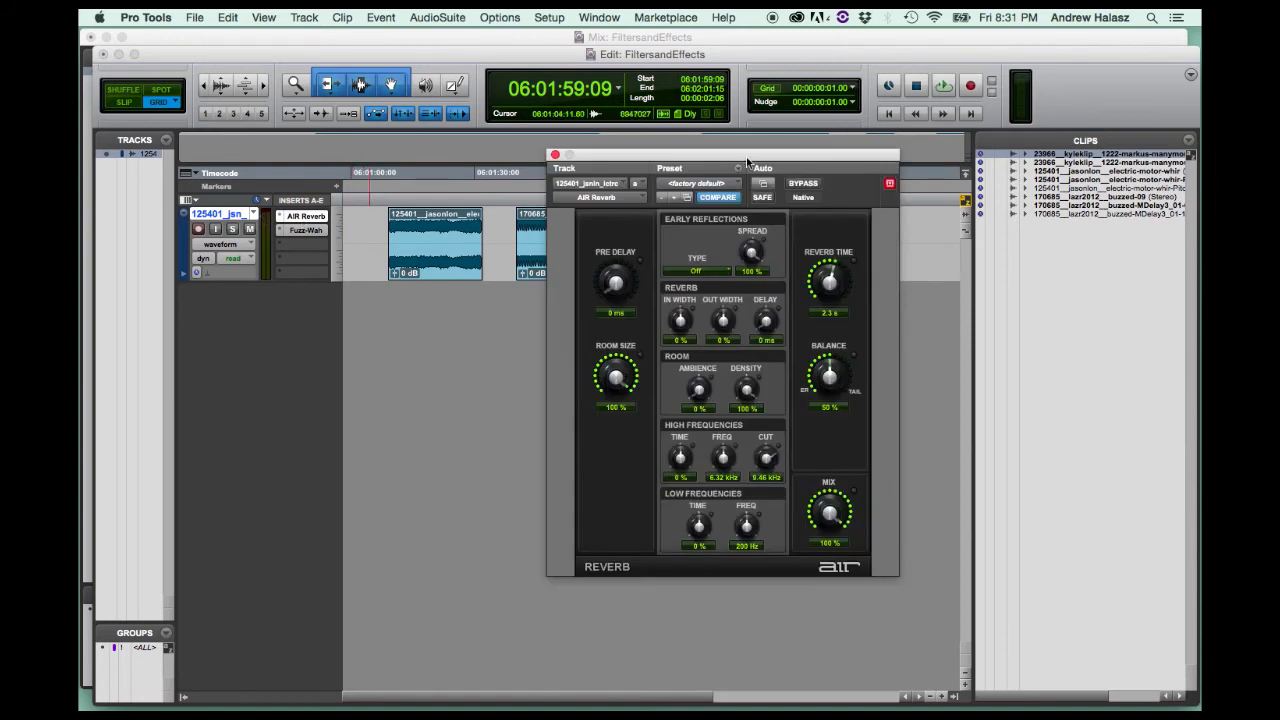
{"action": "left_click", "coordinate": [305, 217]}
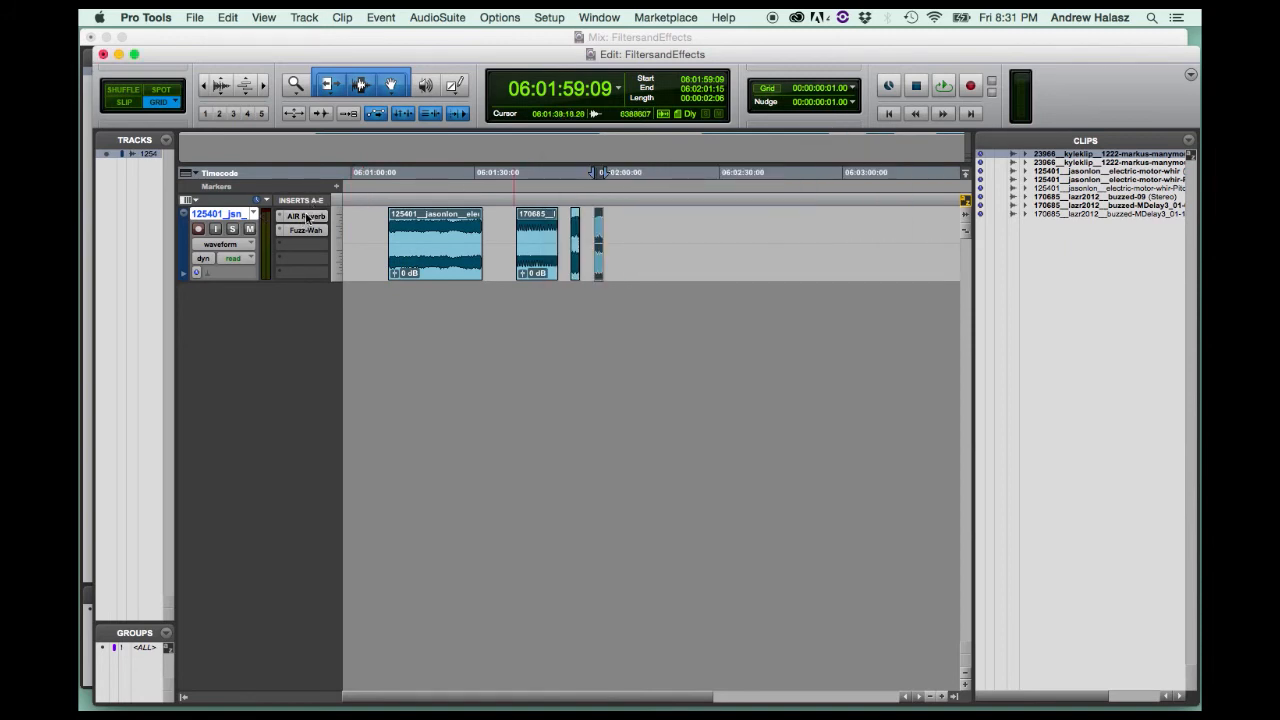
Place the edit cursor in the first three clips in turn to point out the audio covered by the track inserts.
{"action": "left_click", "coordinate": [380, 240]}
{"action": "left_click", "coordinate": [426, 235]}
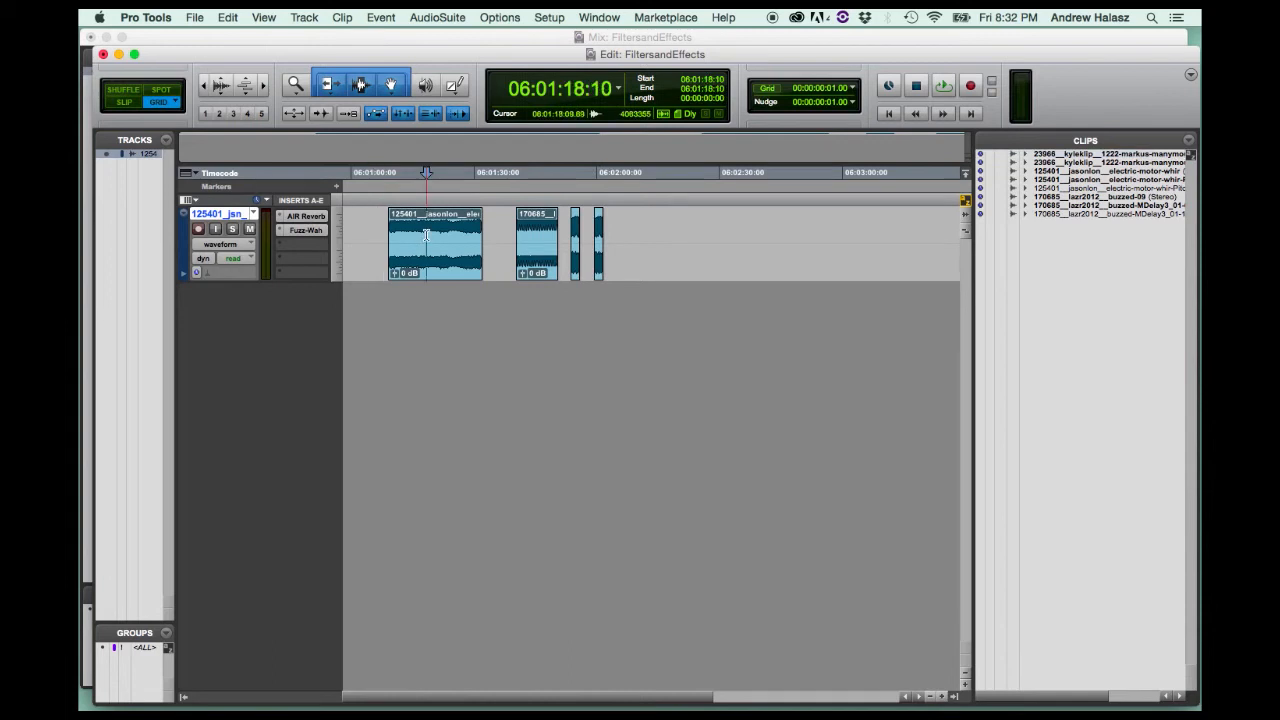
{"action": "left_click", "coordinate": [544, 235]}
{"action": "left_click", "coordinate": [572, 229]}
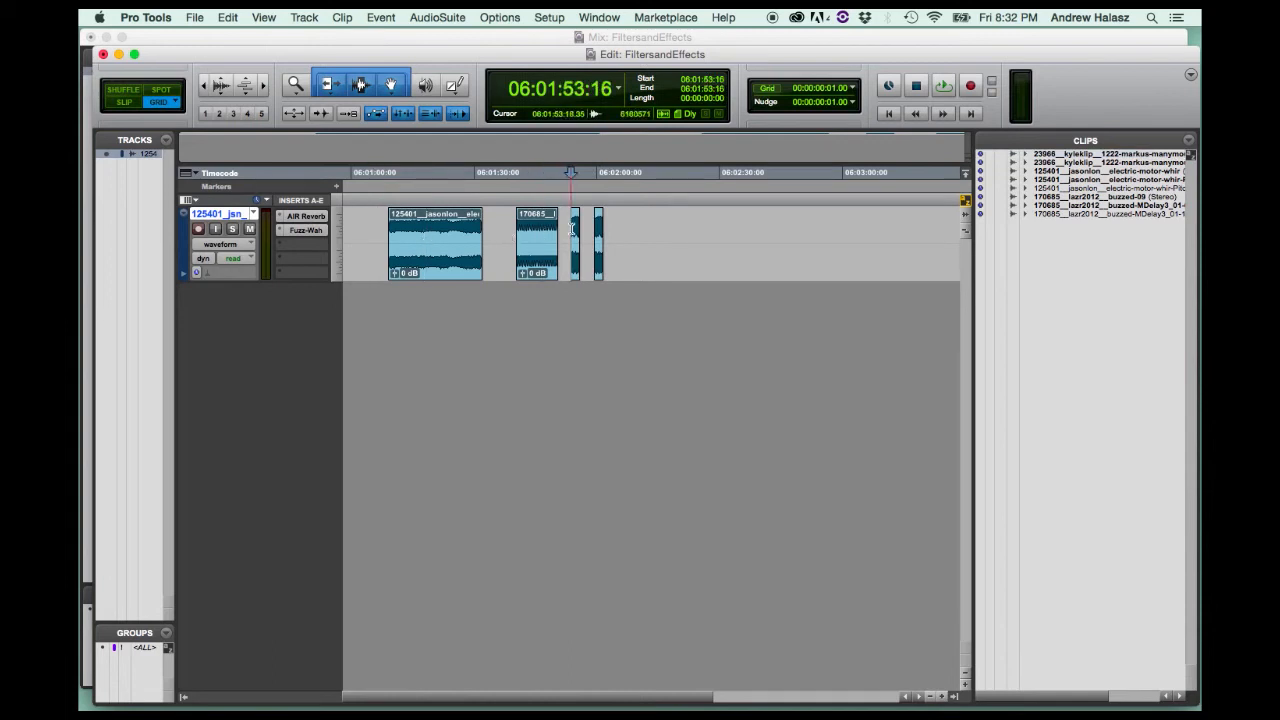